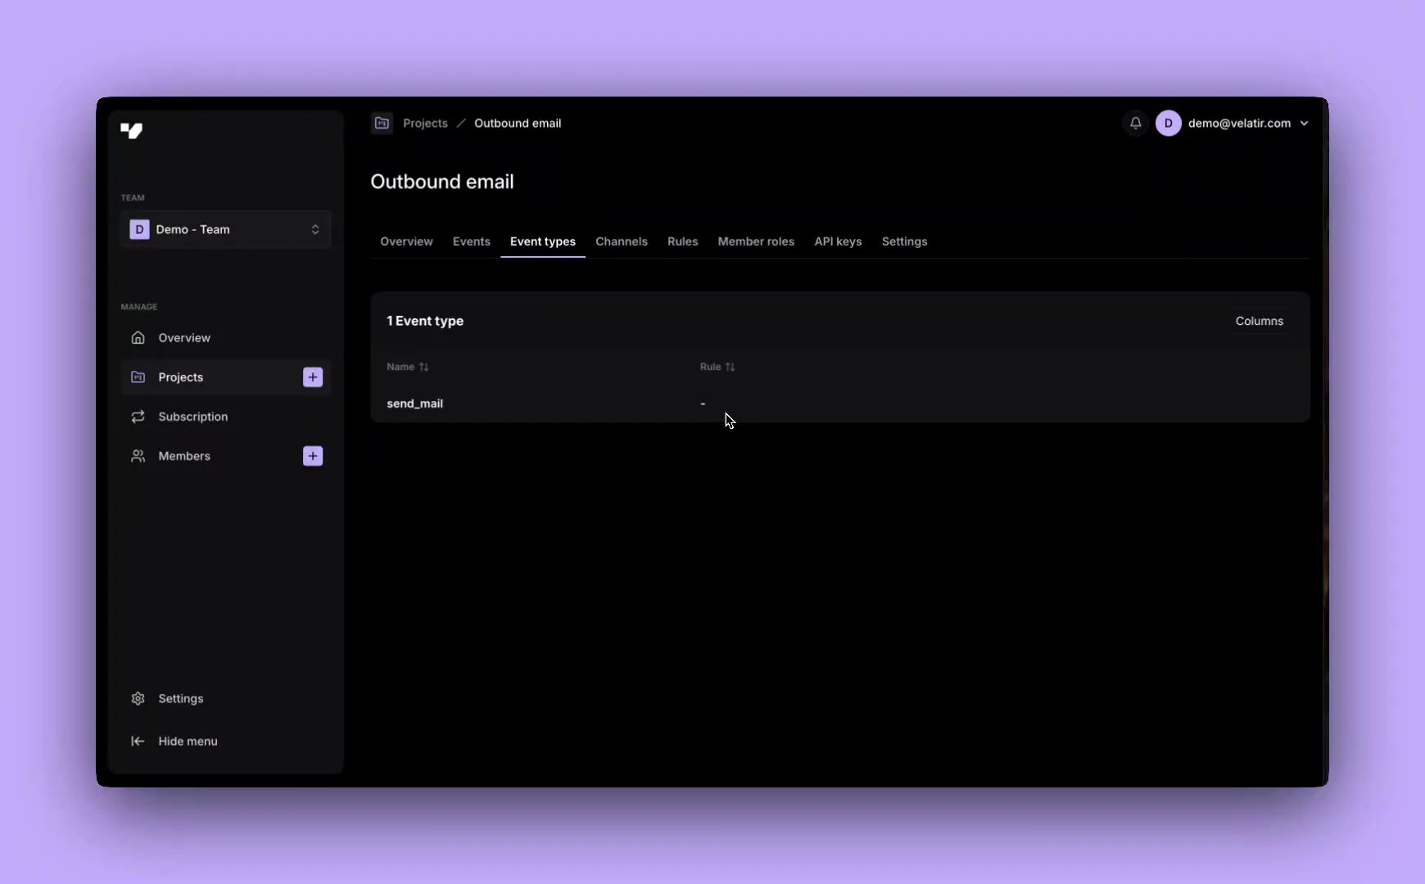
Start a new rule named 'Approvals for Email' covering the send_mail event type
click(690, 249)
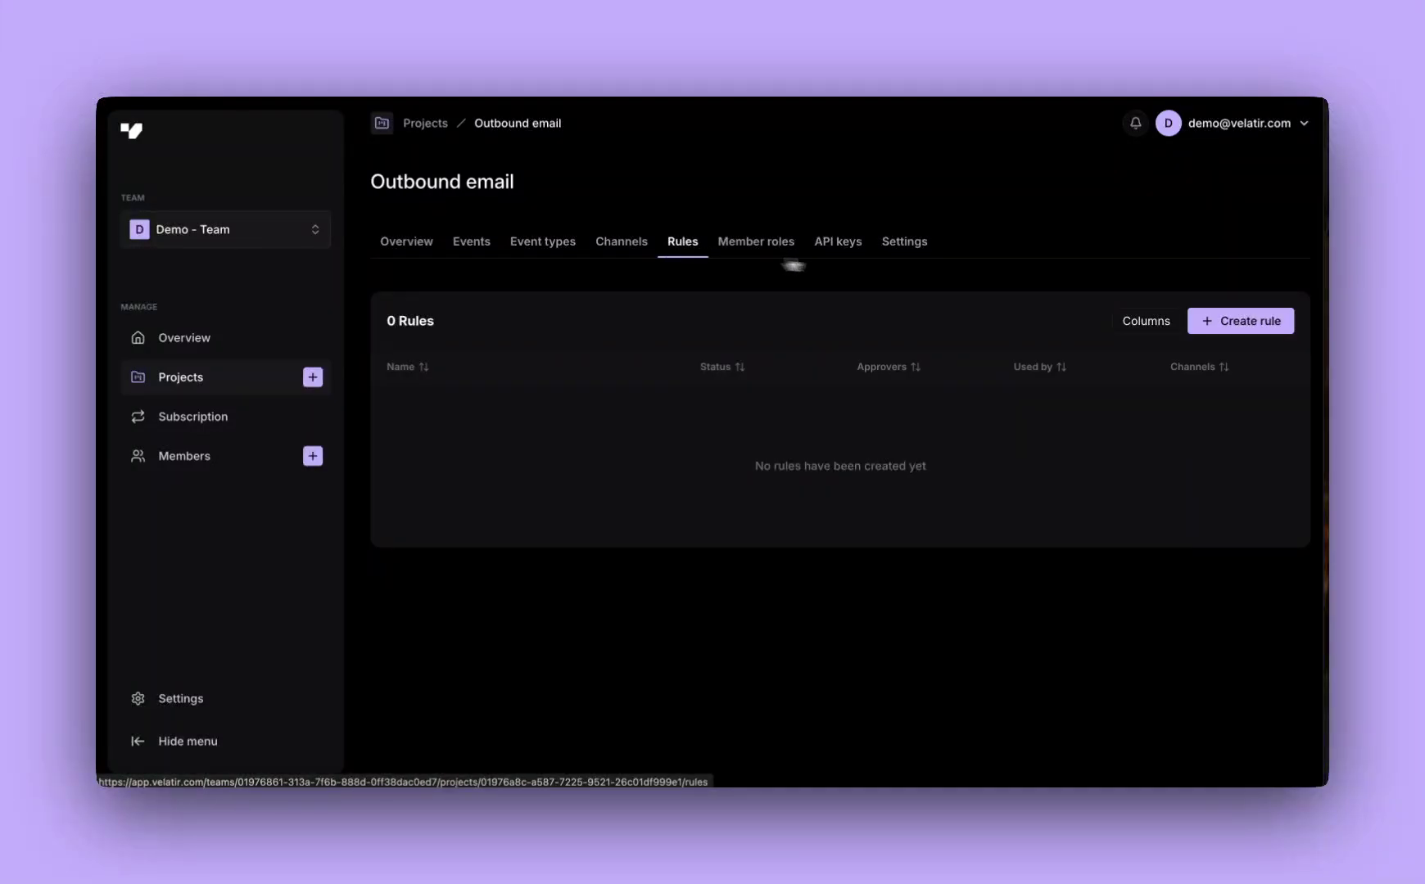
click(1223, 326)
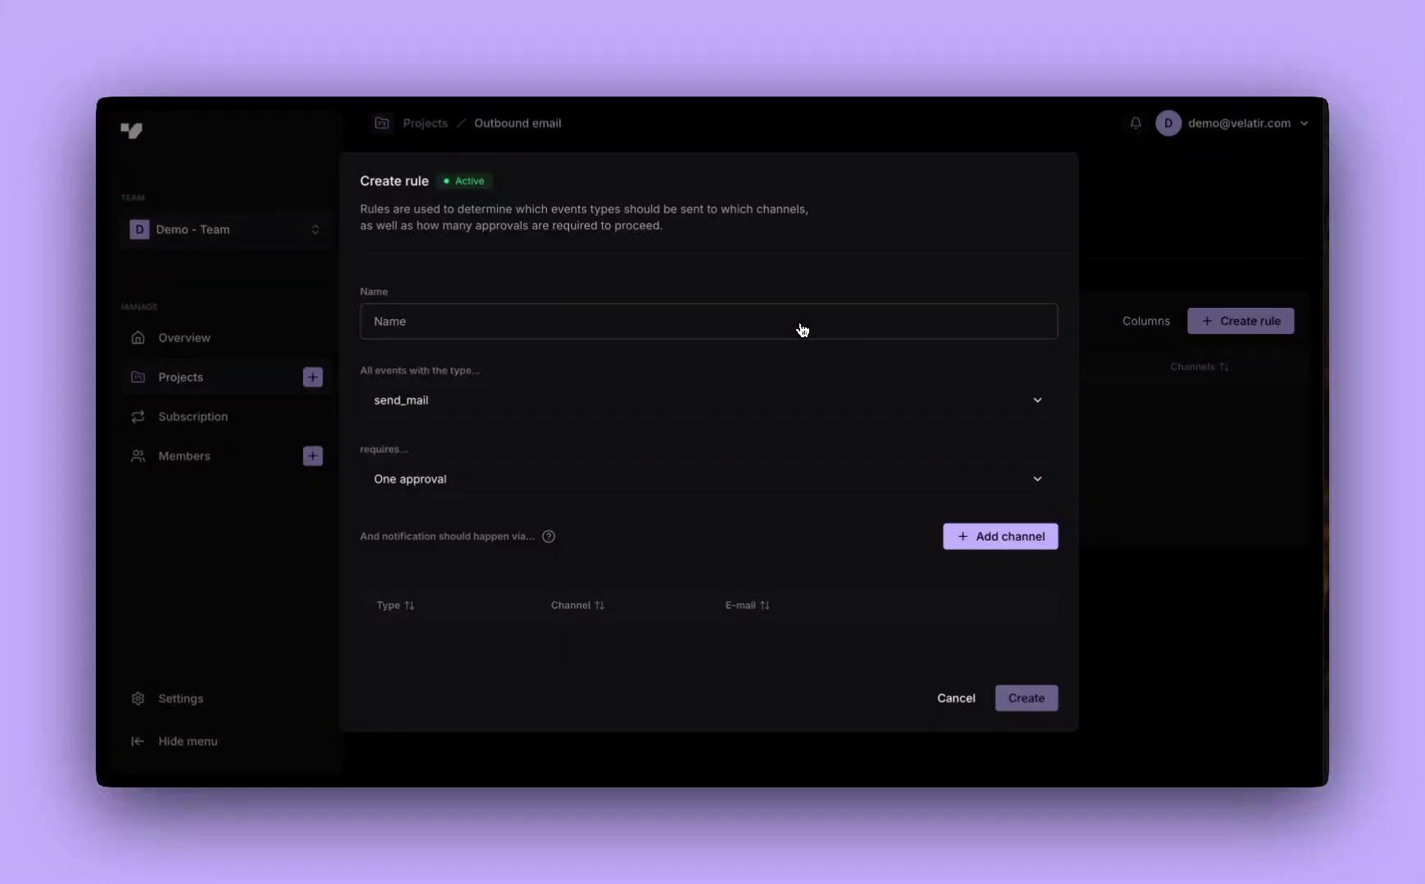
text(A)
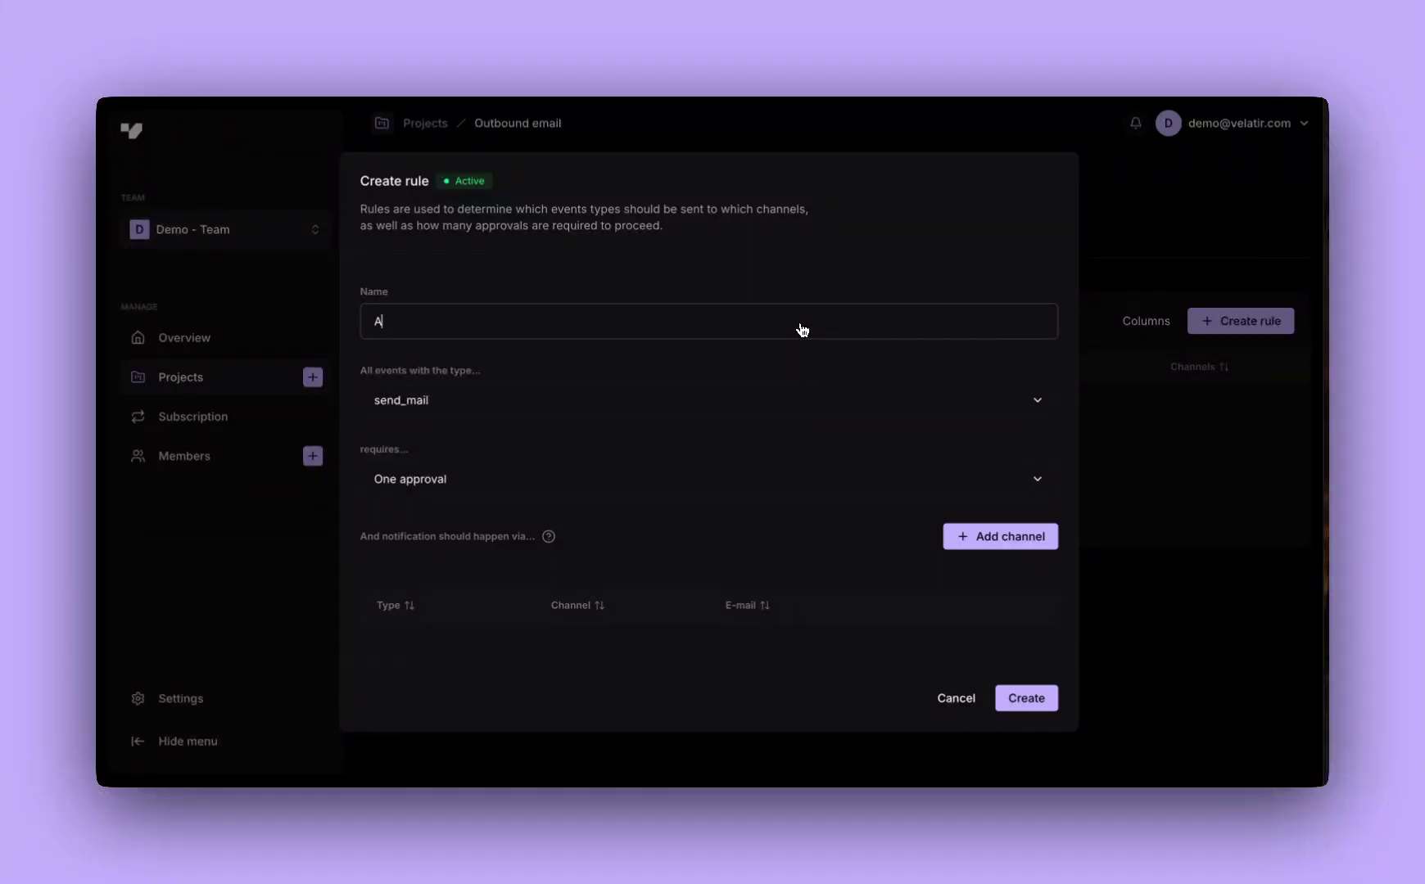
text(pprovals for Email)
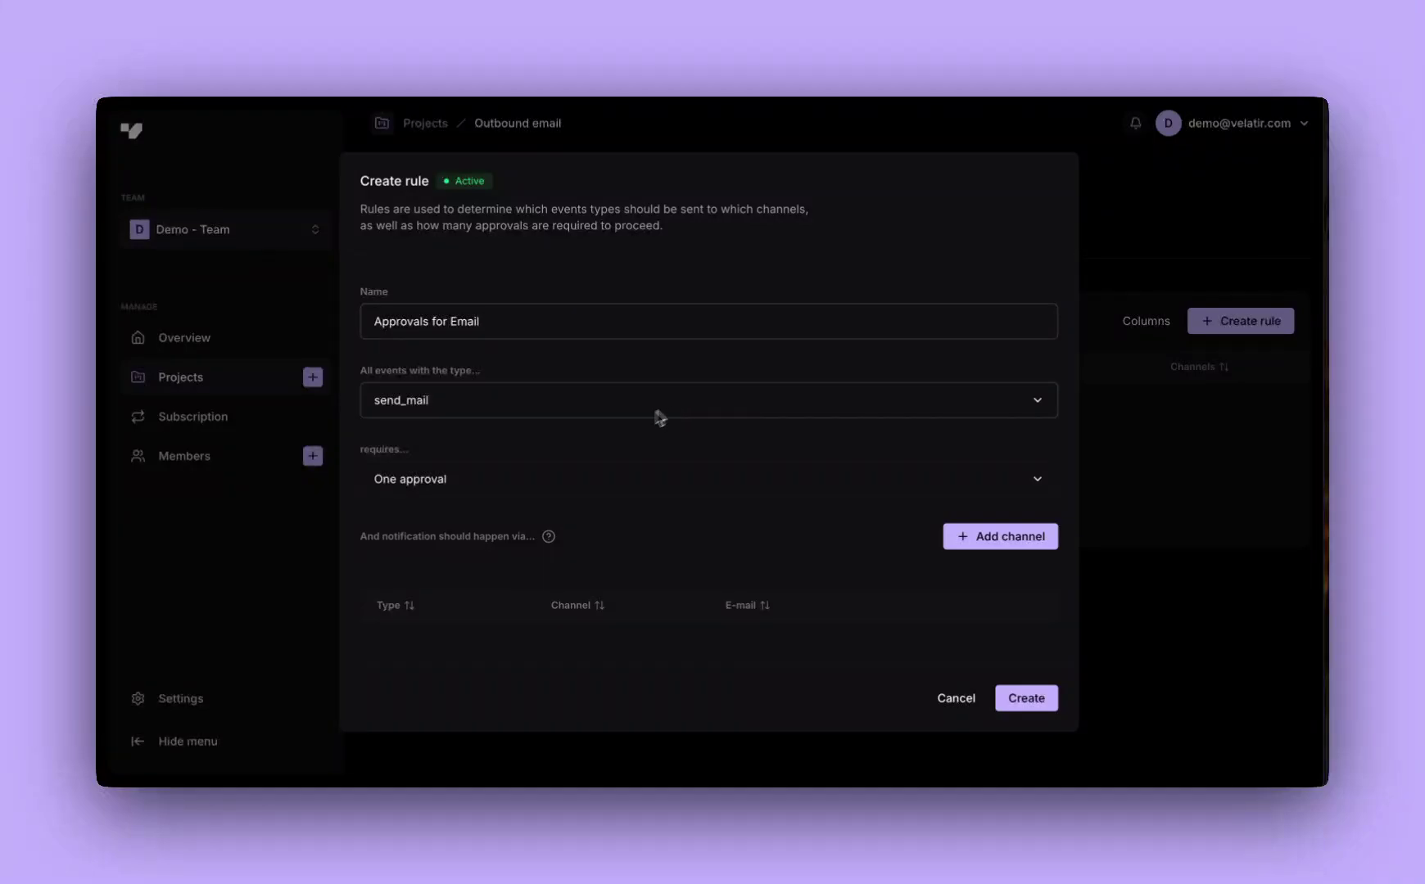
click(655, 407)
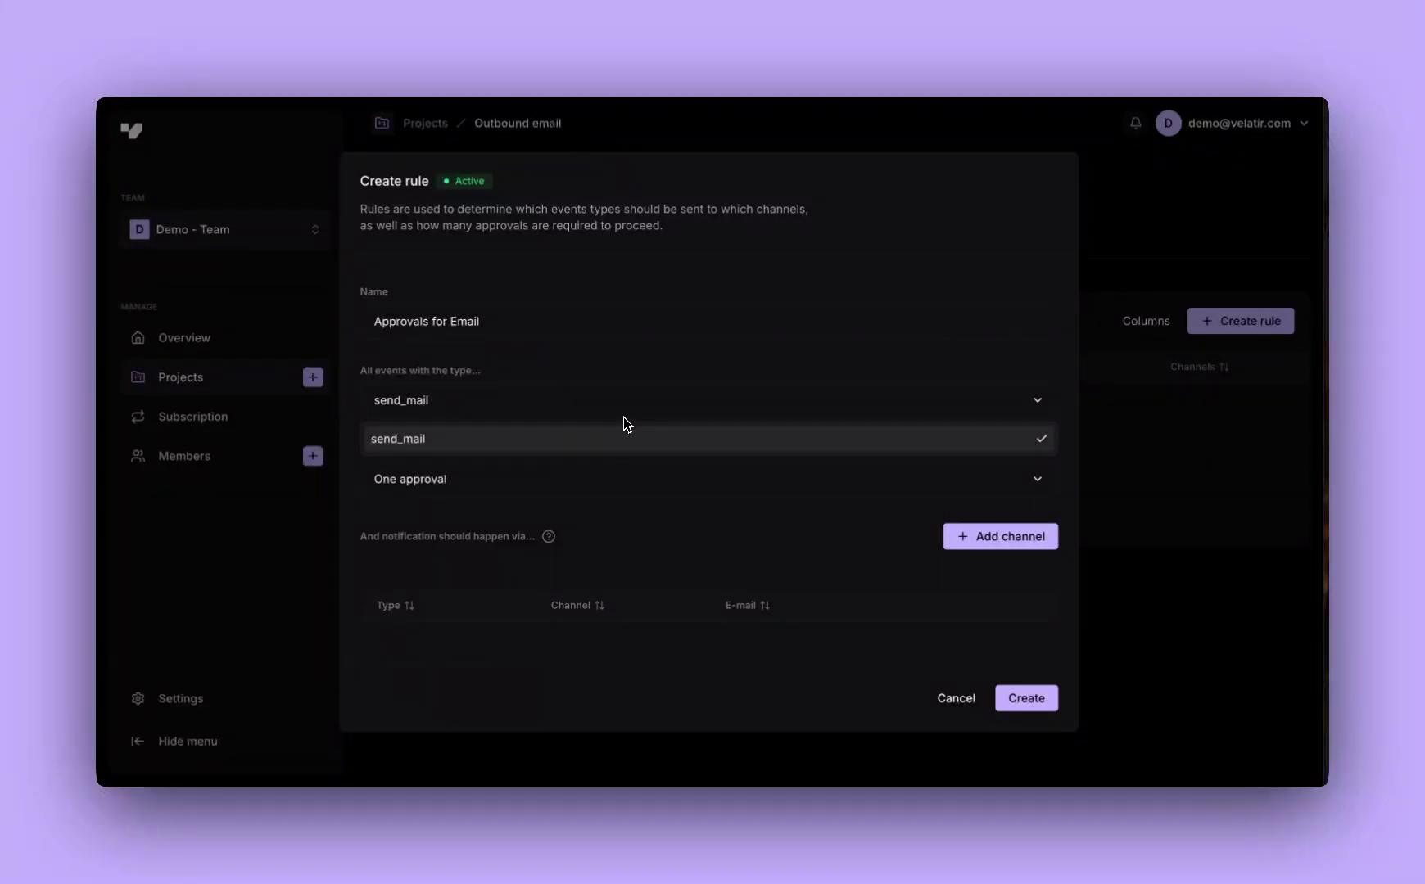
click(614, 444)
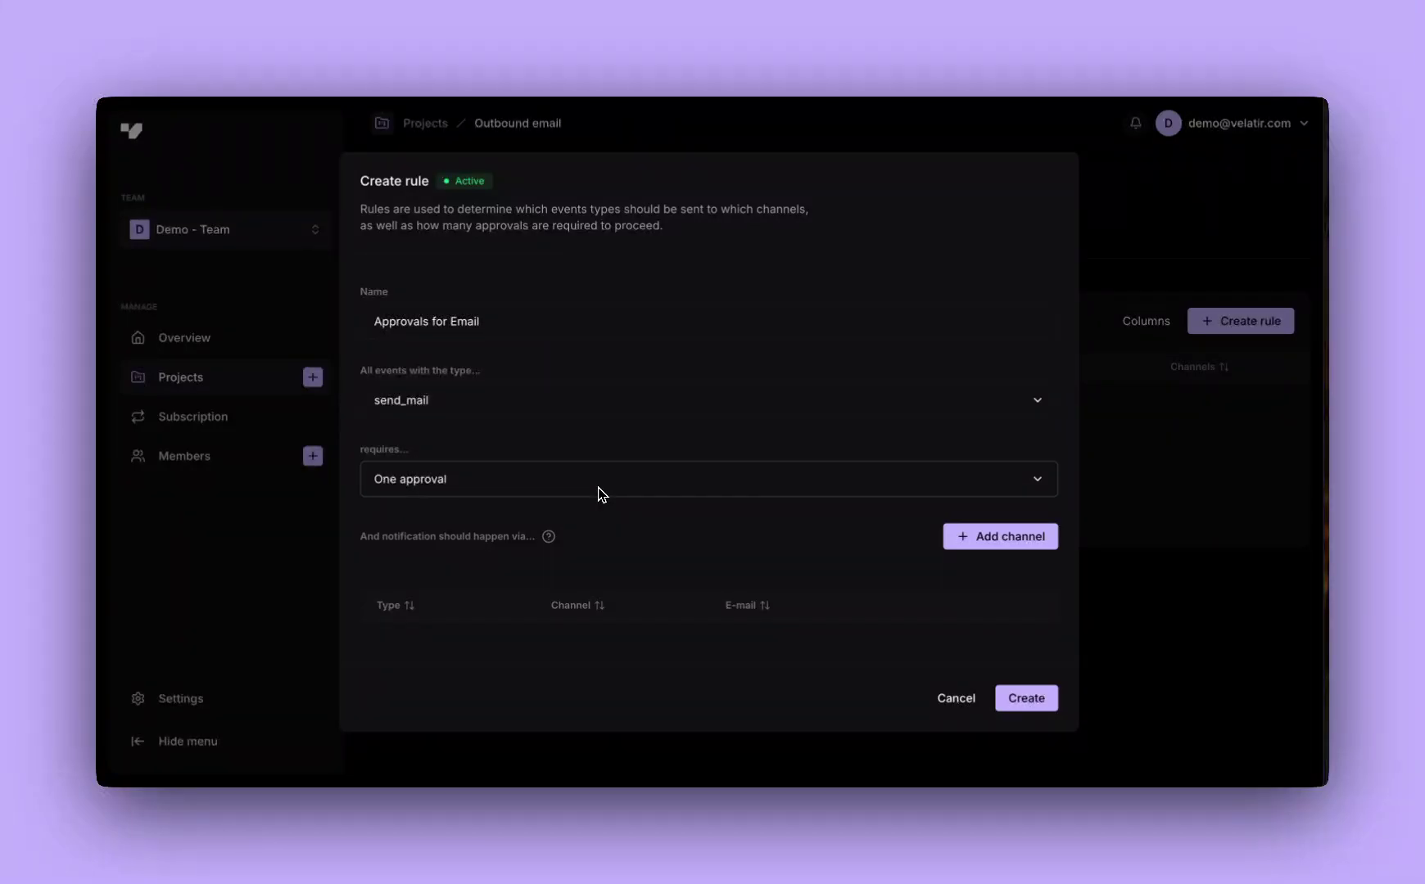
Set the rule to require two approvals and list the available notification channel types
scroll(581, 466, down, 2)
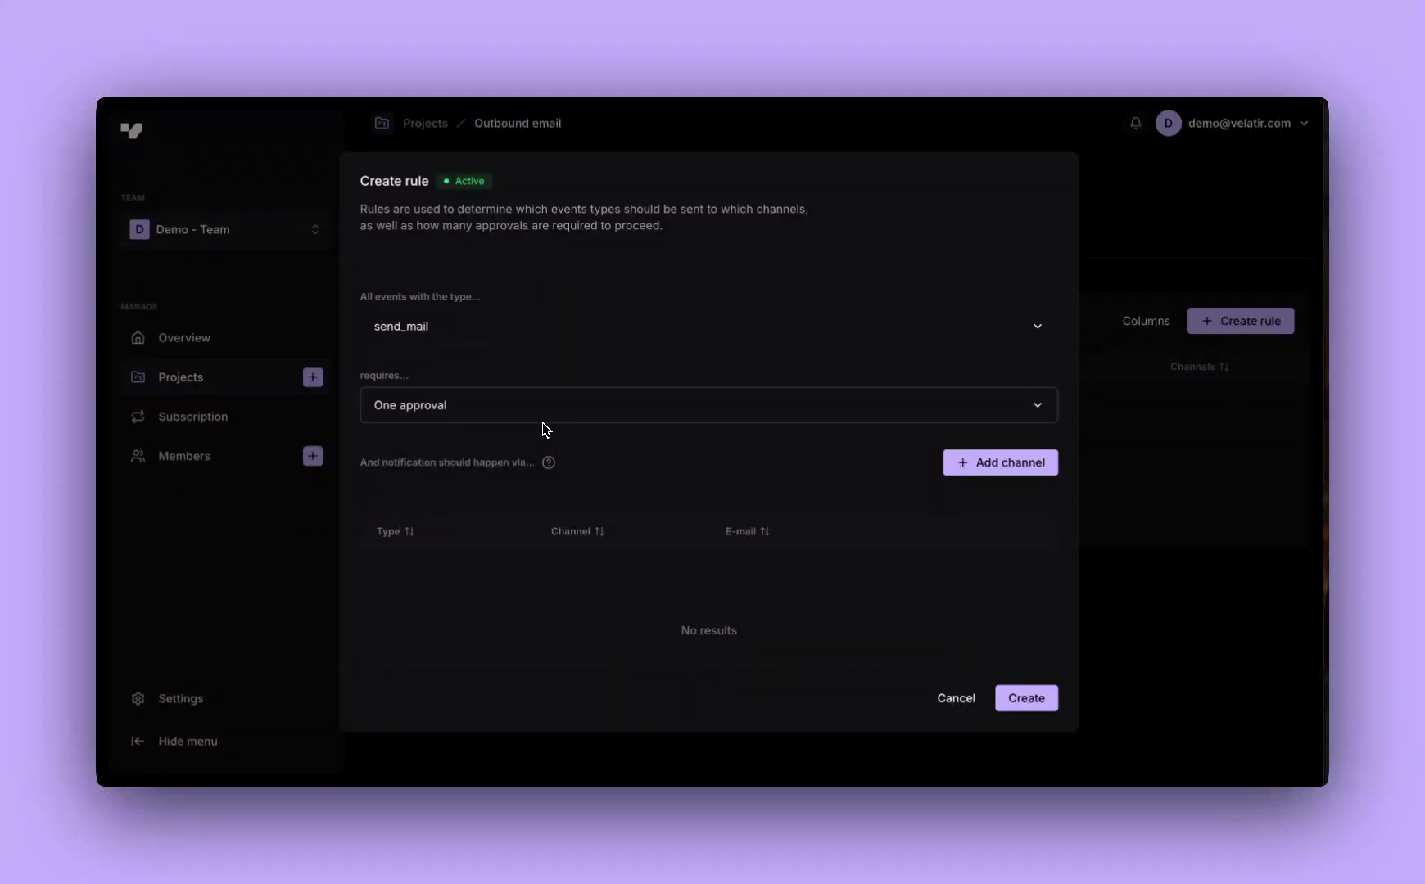
click(542, 420)
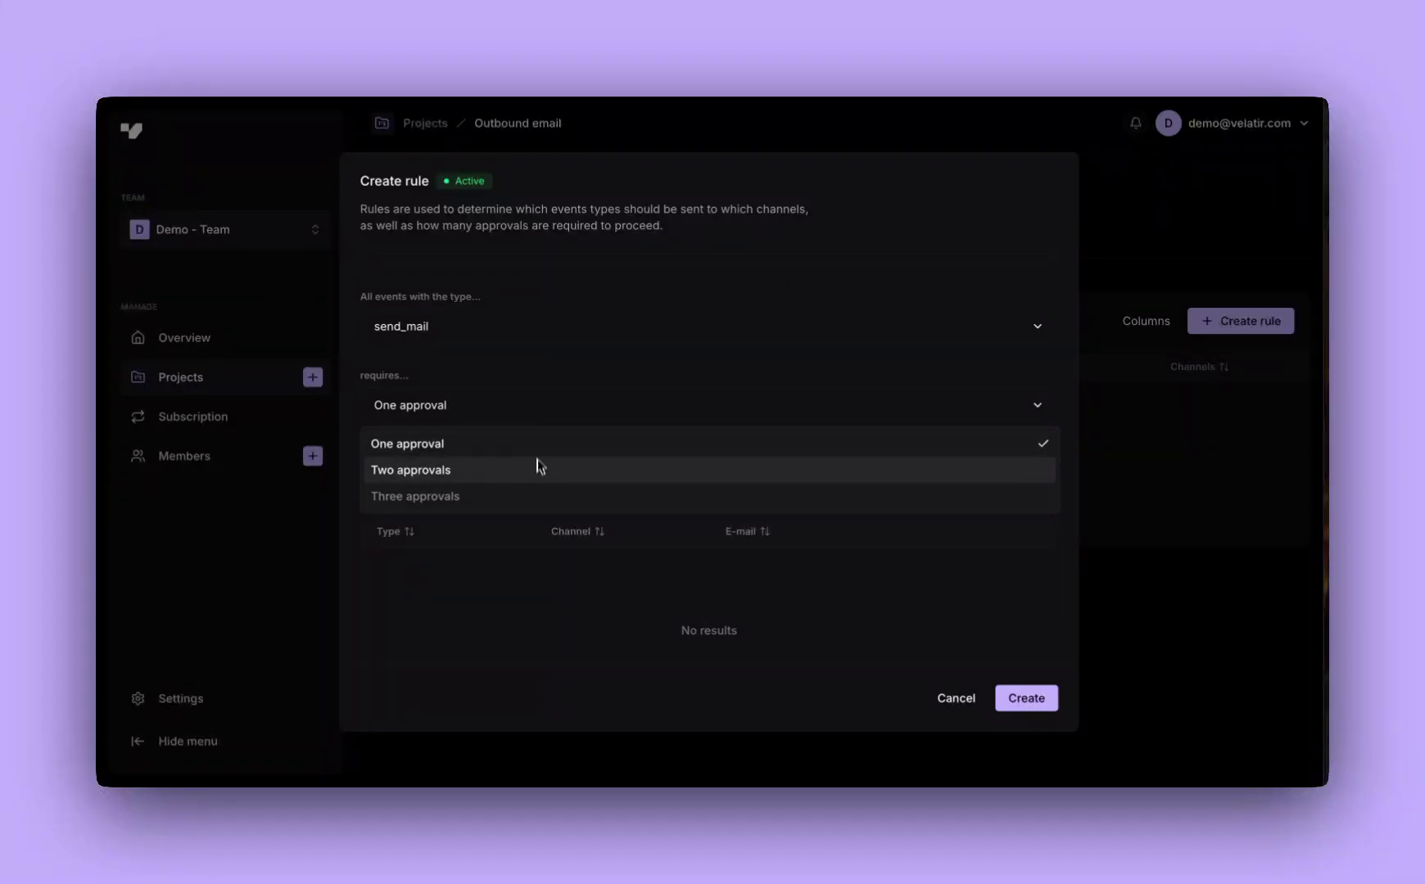
click(496, 479)
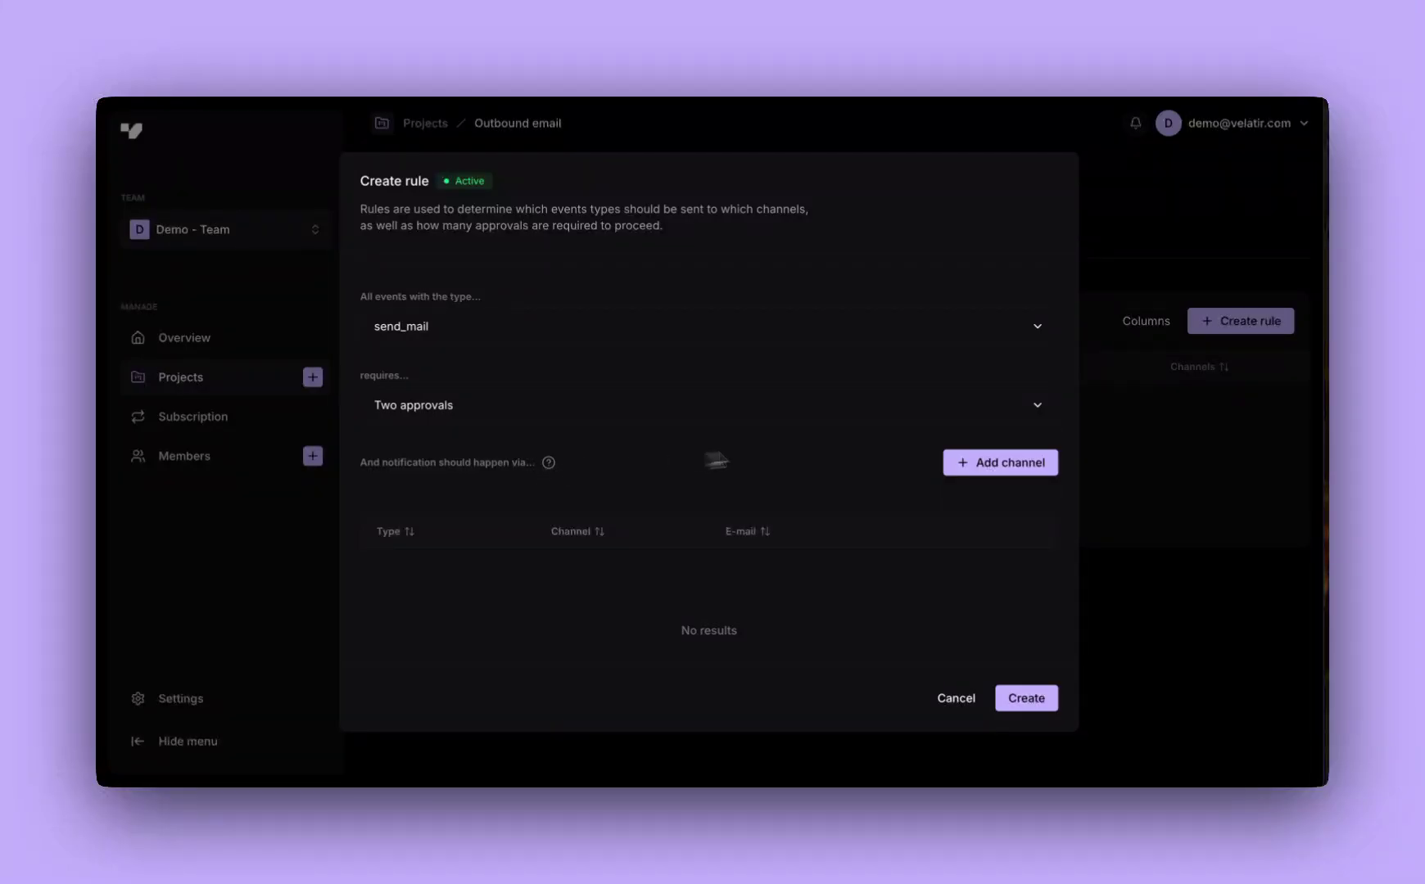
click(990, 465)
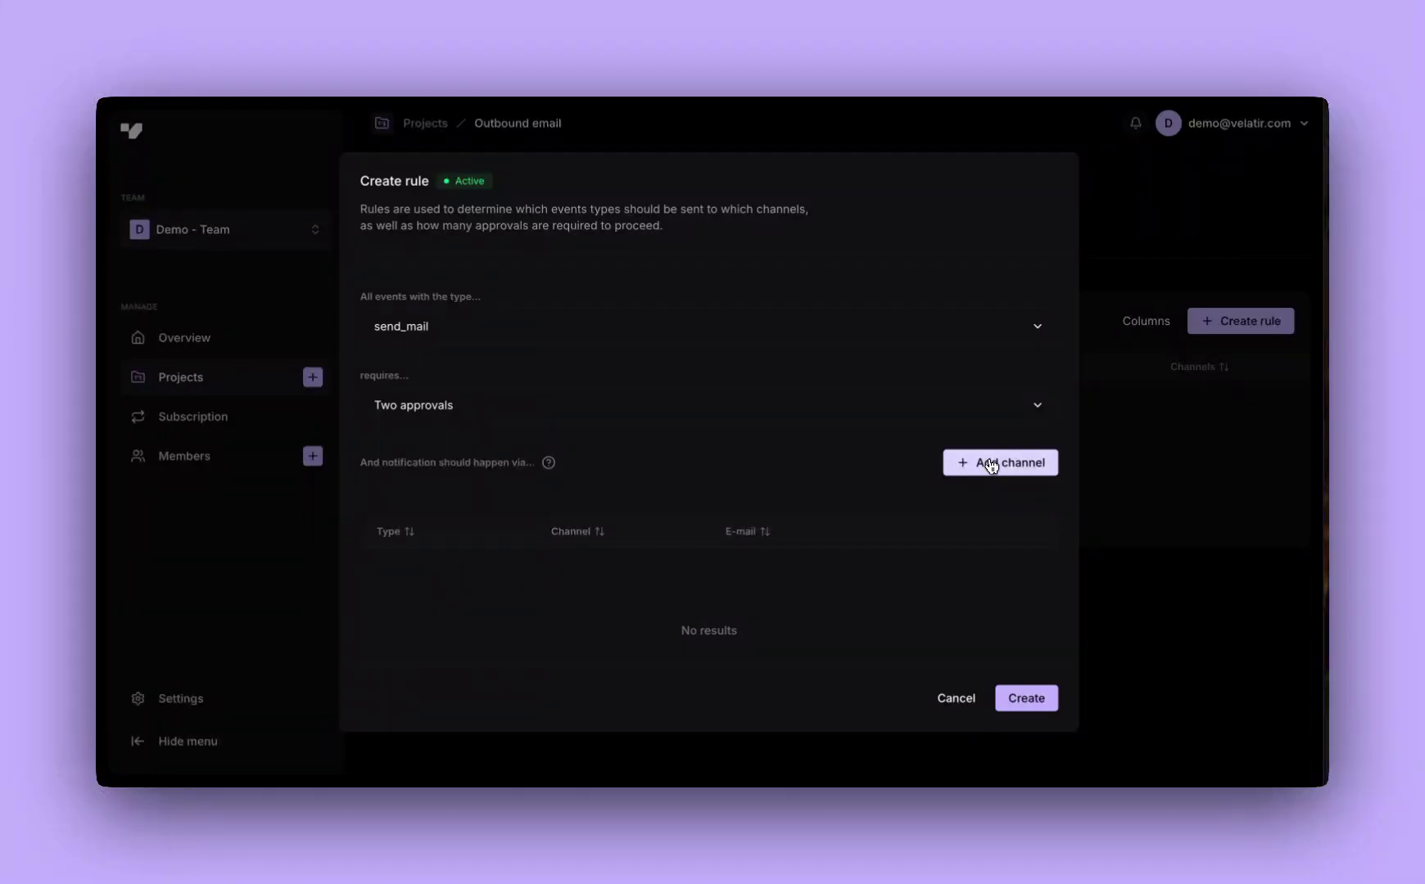
click(991, 465)
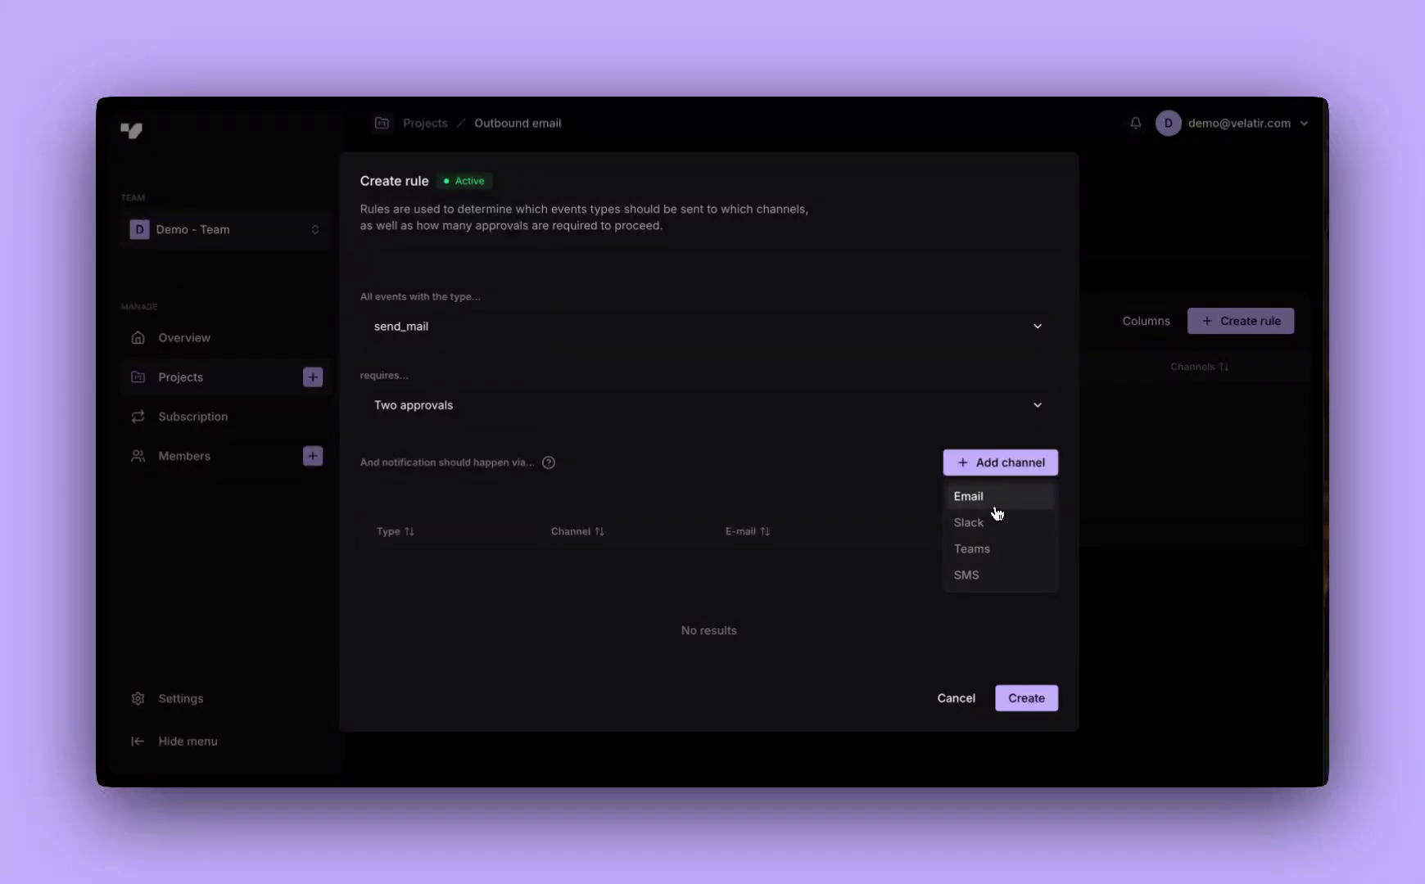
Add an email channel with the notification address and subject 'Outbound email approval', then create the rule
click(969, 496)
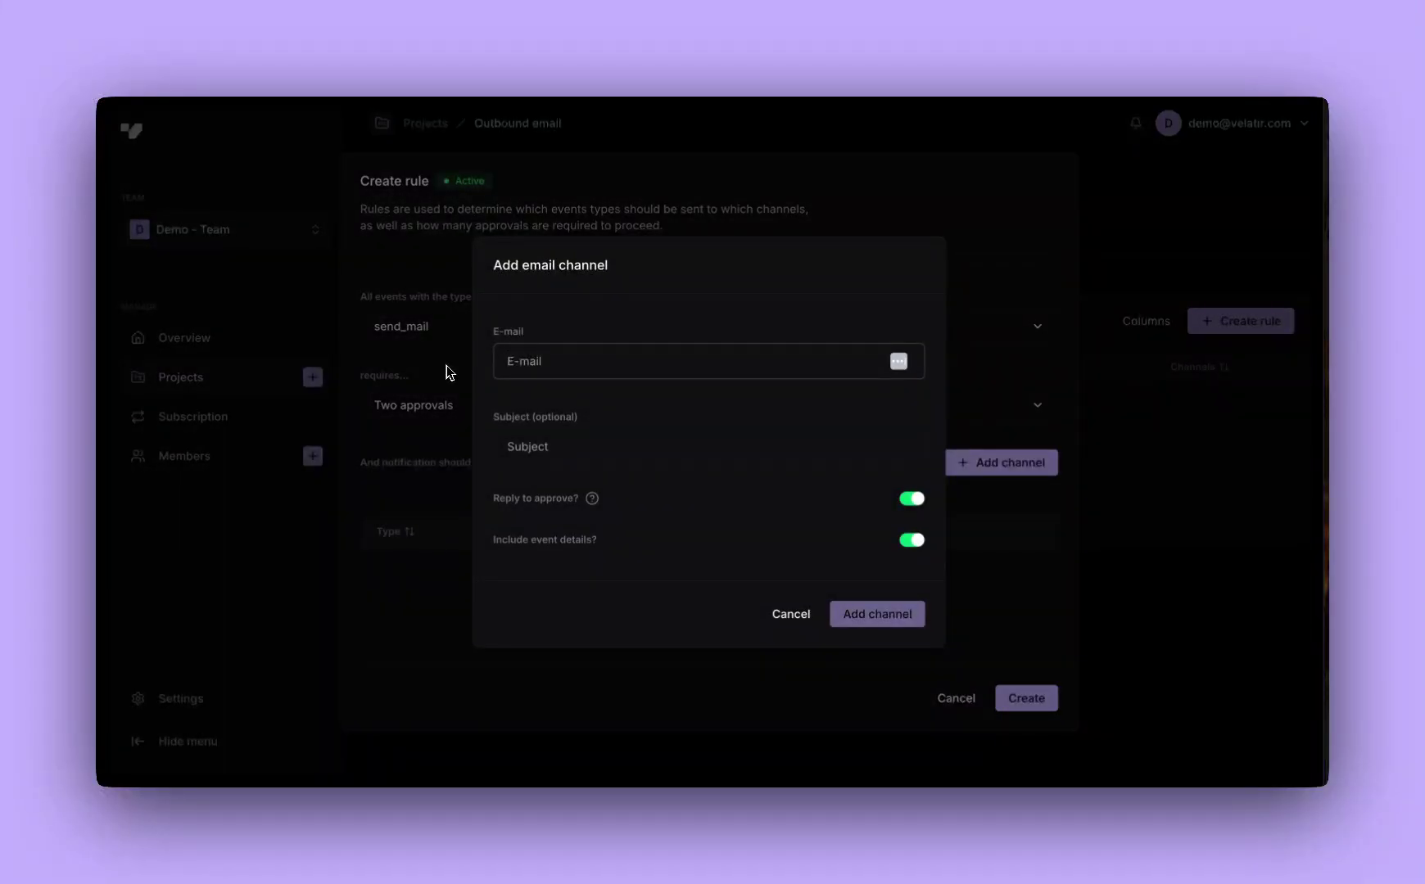
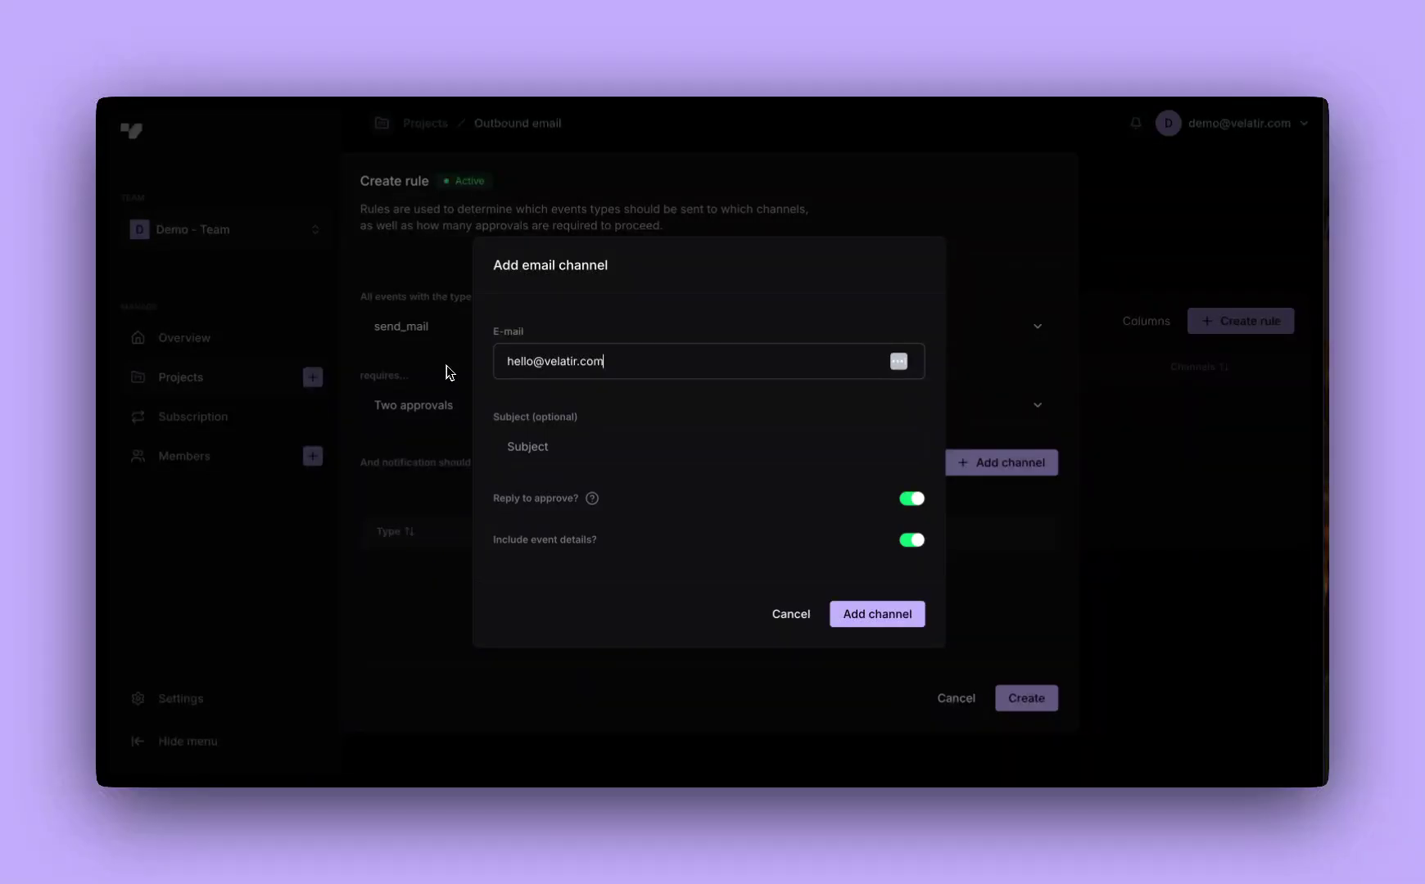
click(563, 442)
text(Outbound email approval)
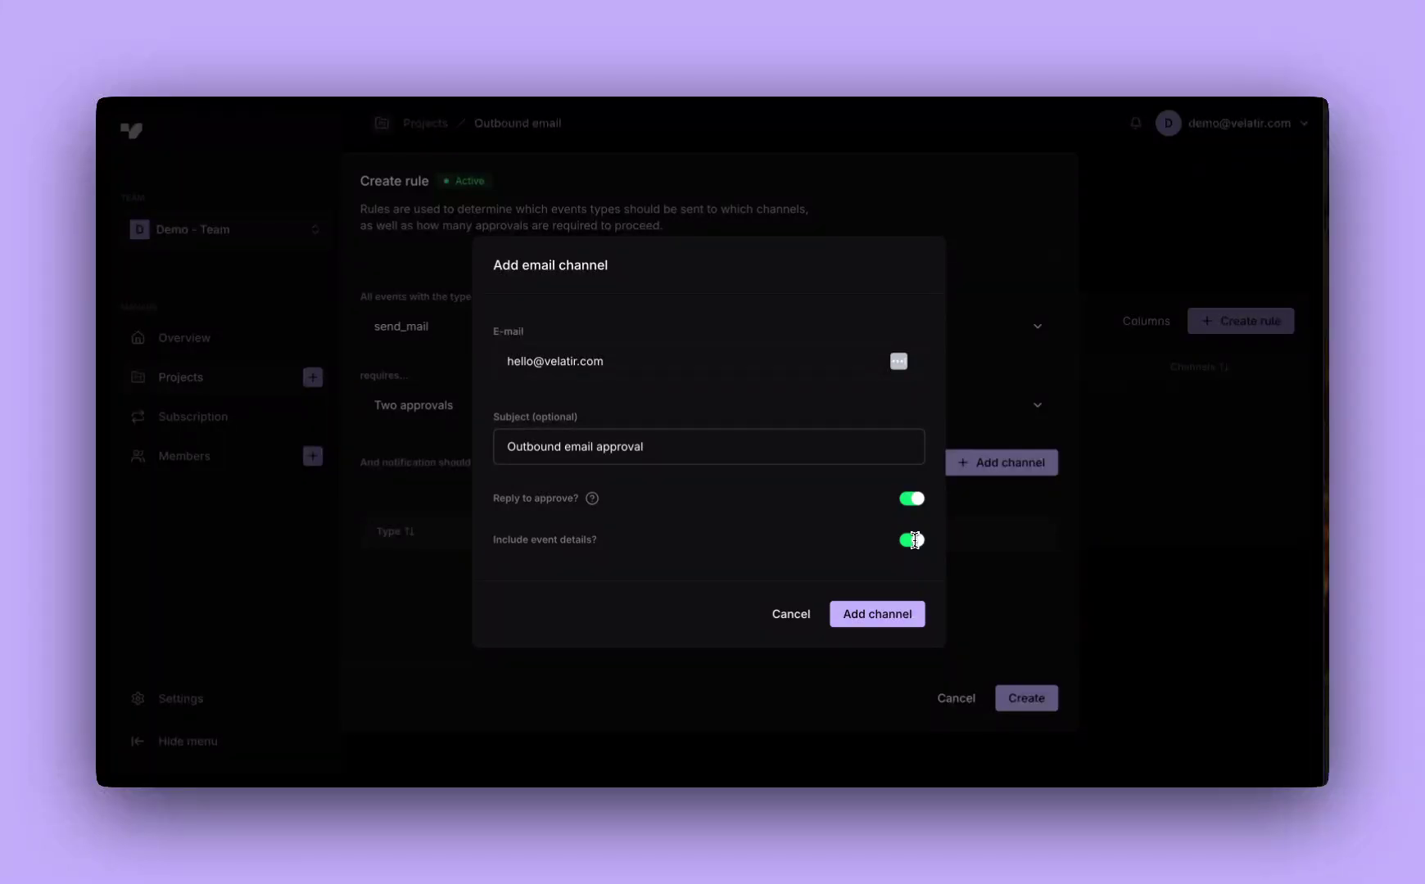
click(872, 618)
click(1047, 696)
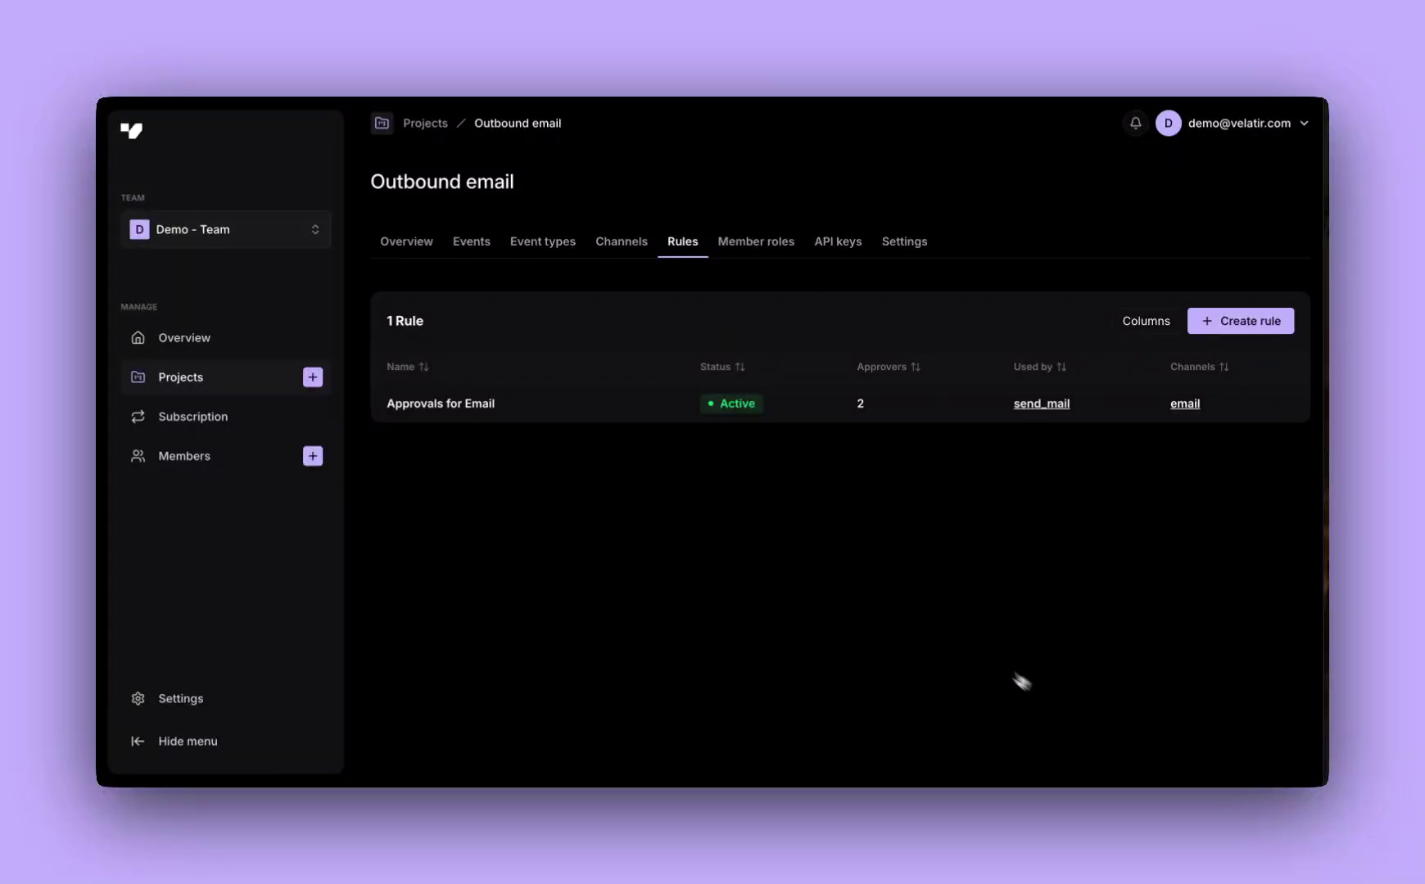
Open the pending send_mail event's details from the project's Events list
click(478, 250)
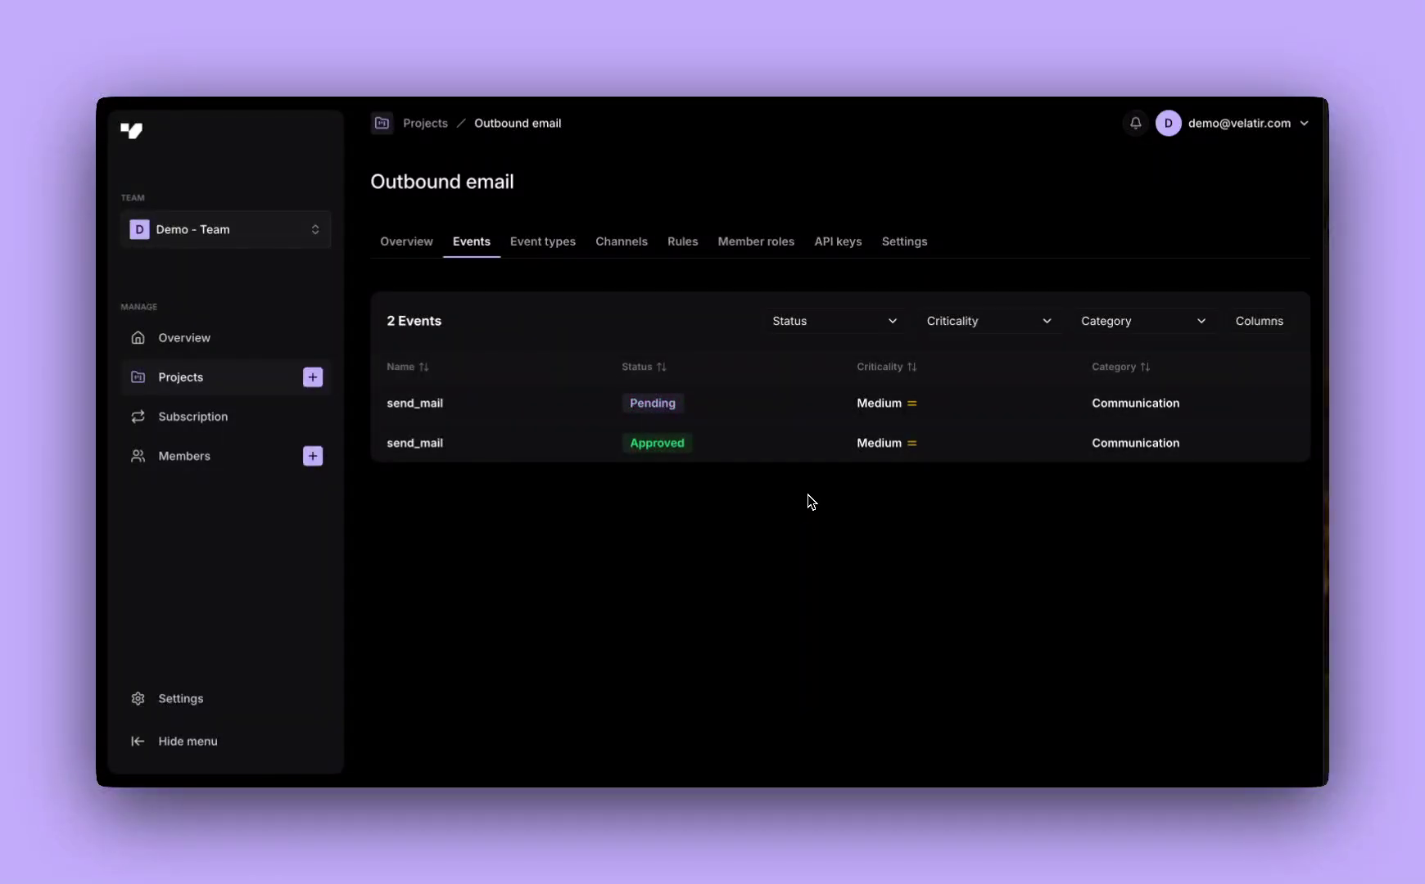
click(1049, 405)
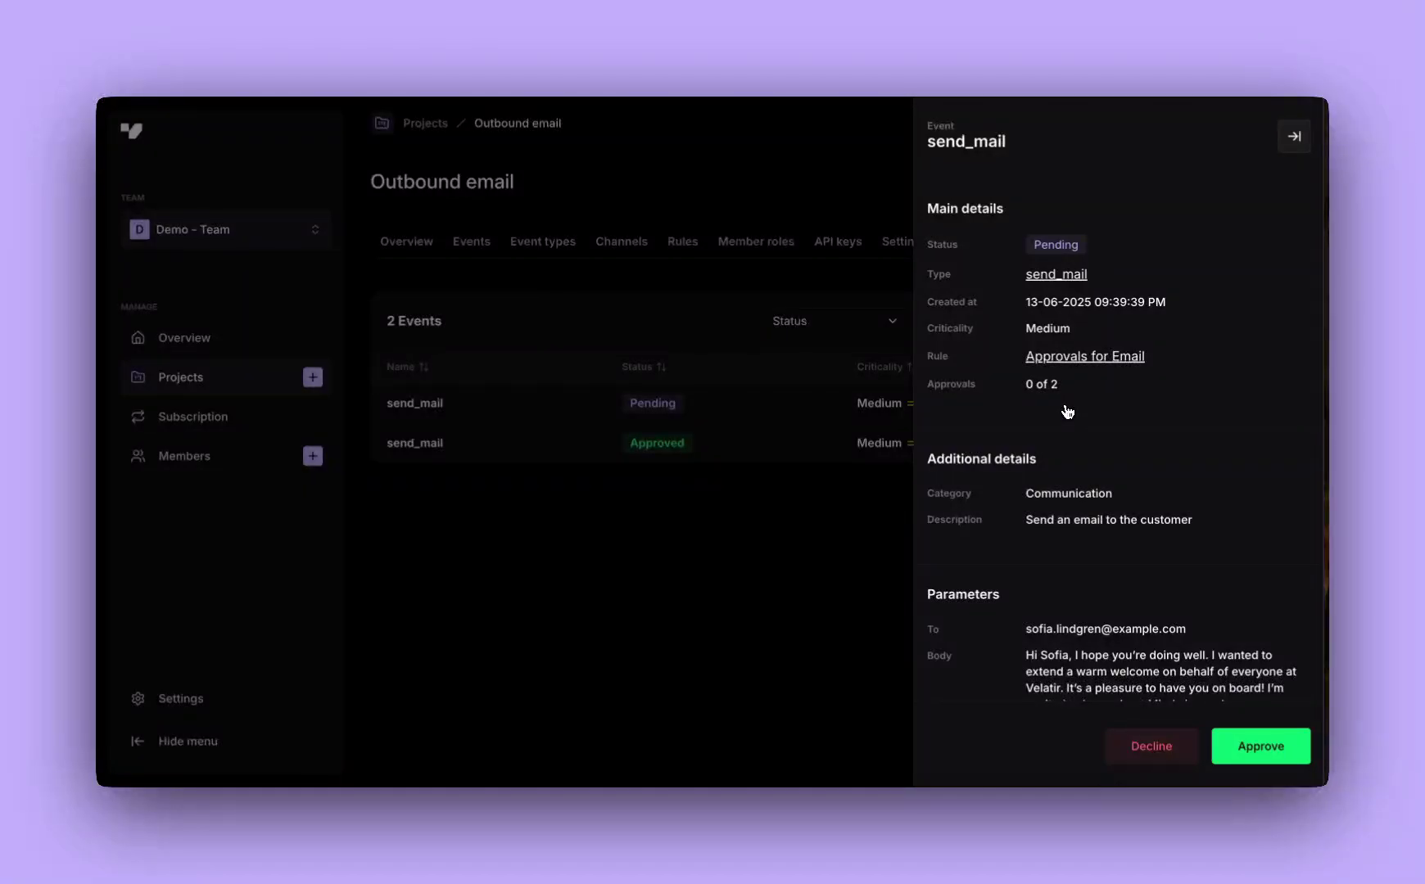
scroll(1067, 411, down, 5)
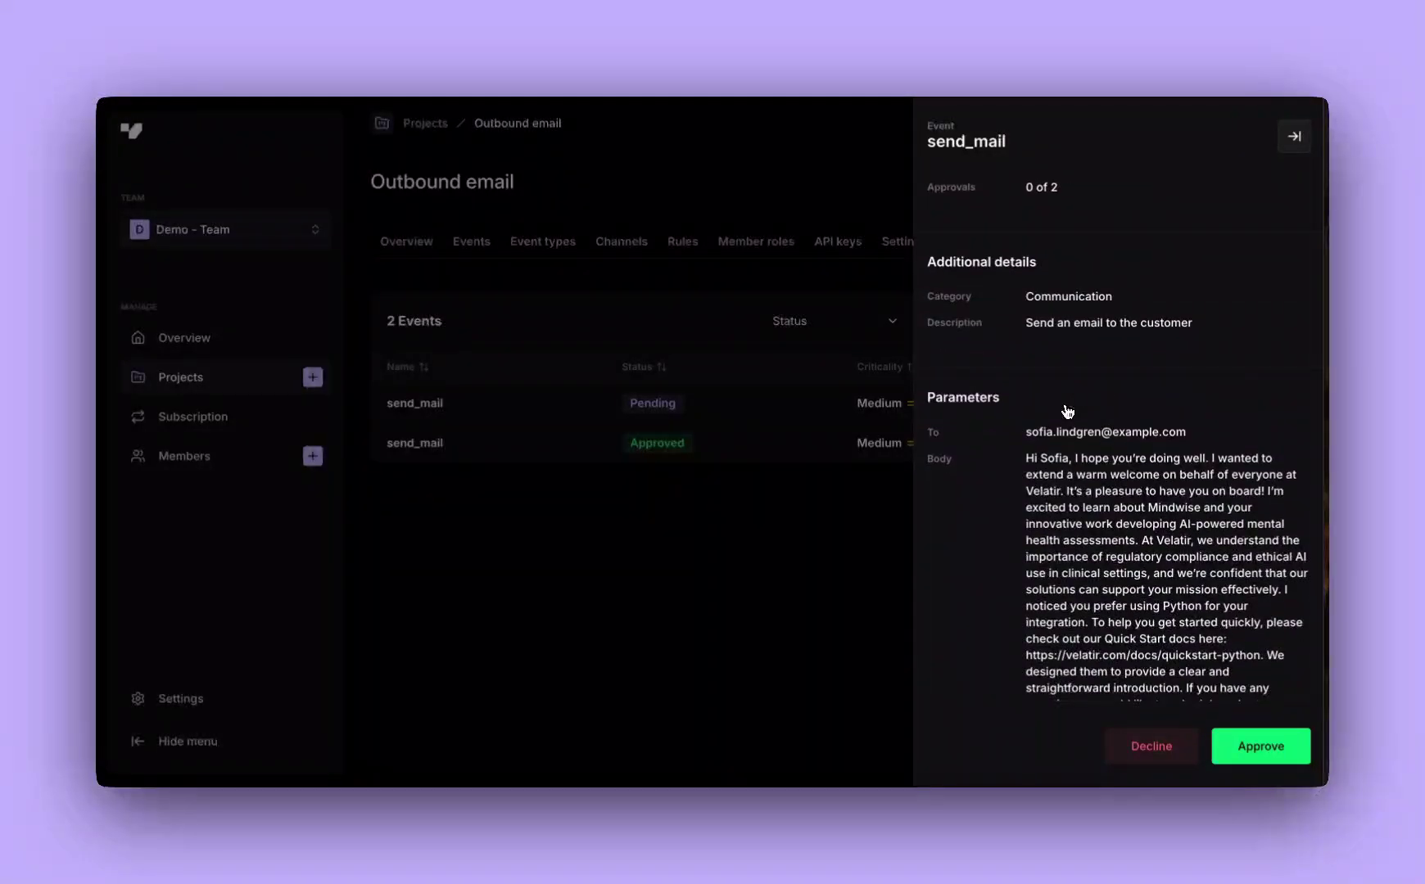
scroll(1067, 412, down, 3)
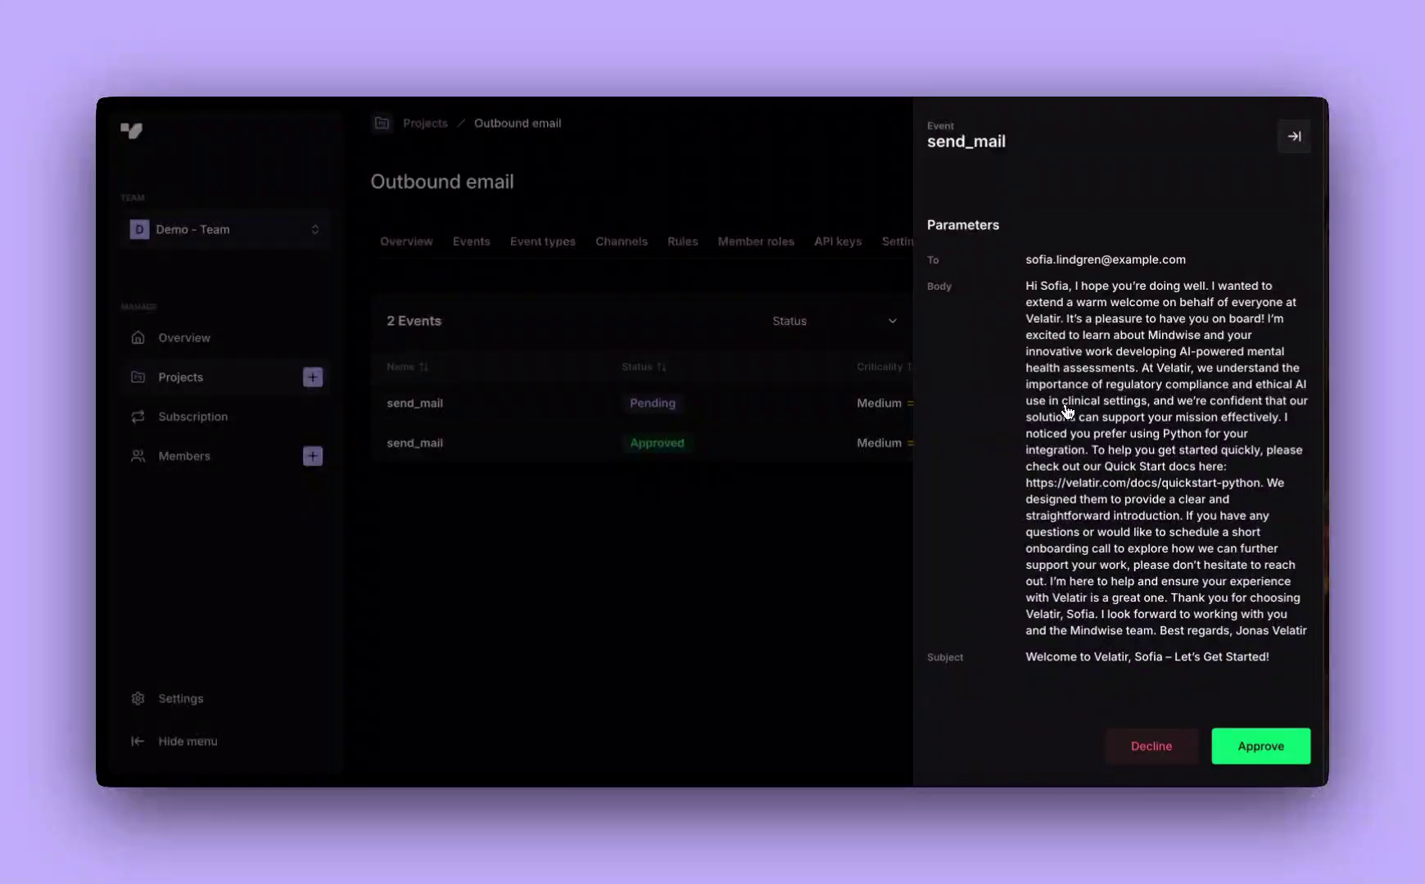
Approve the pending send_mail event without adding a comment
click(1265, 750)
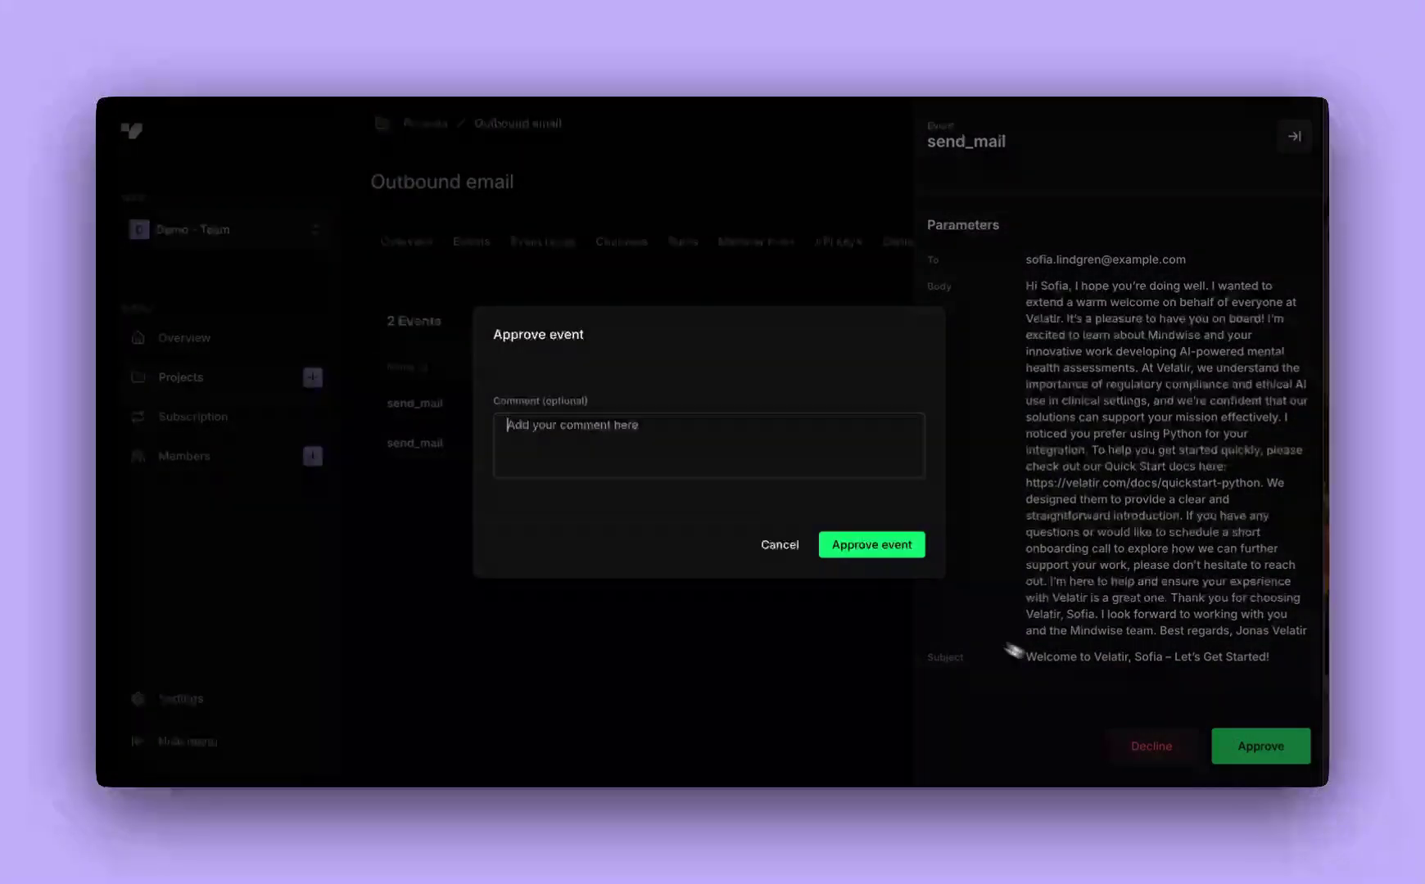
click(854, 547)
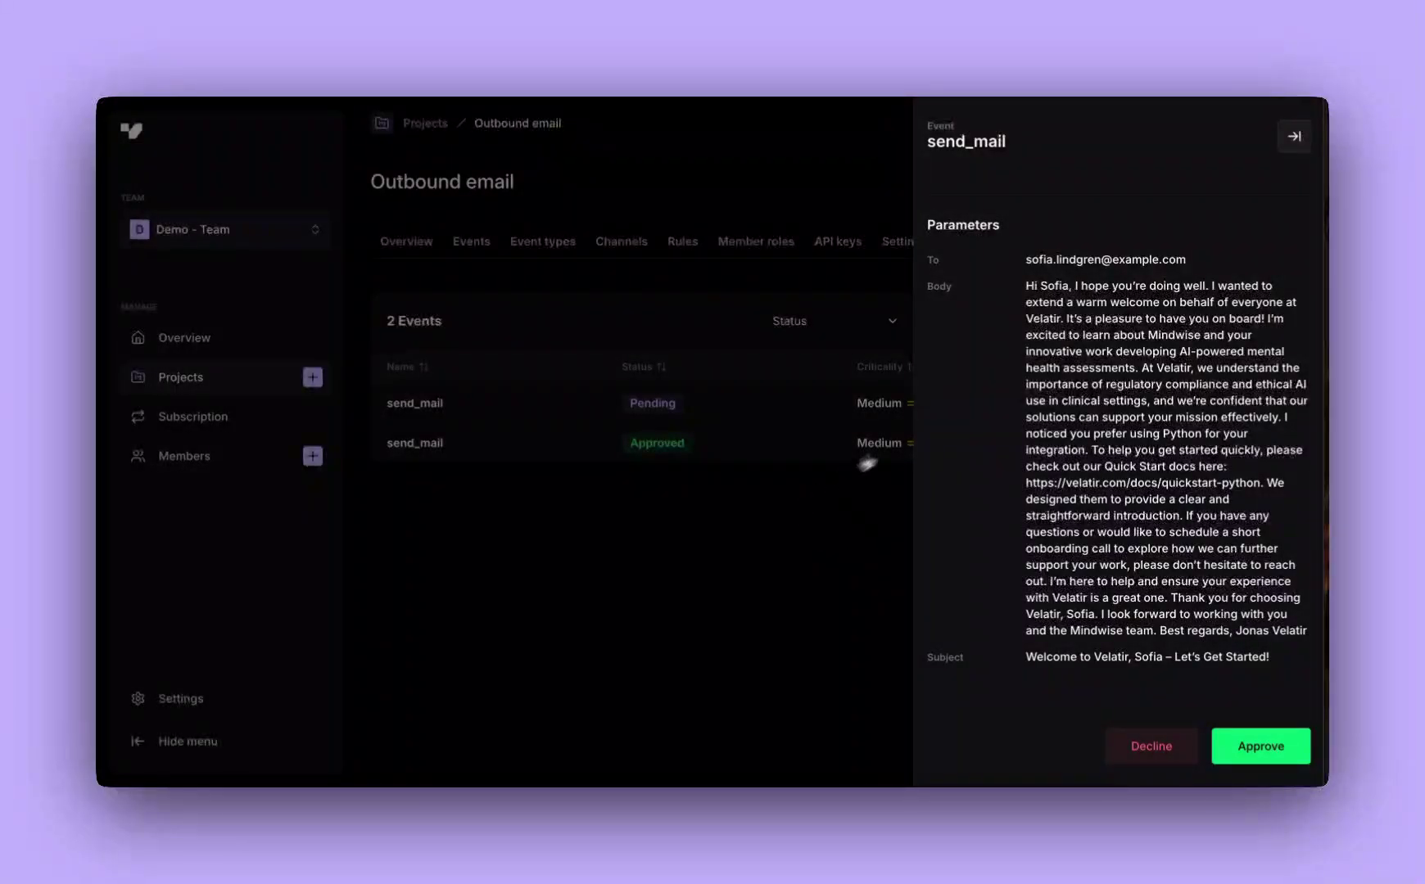
scroll(1058, 350, up, 6)
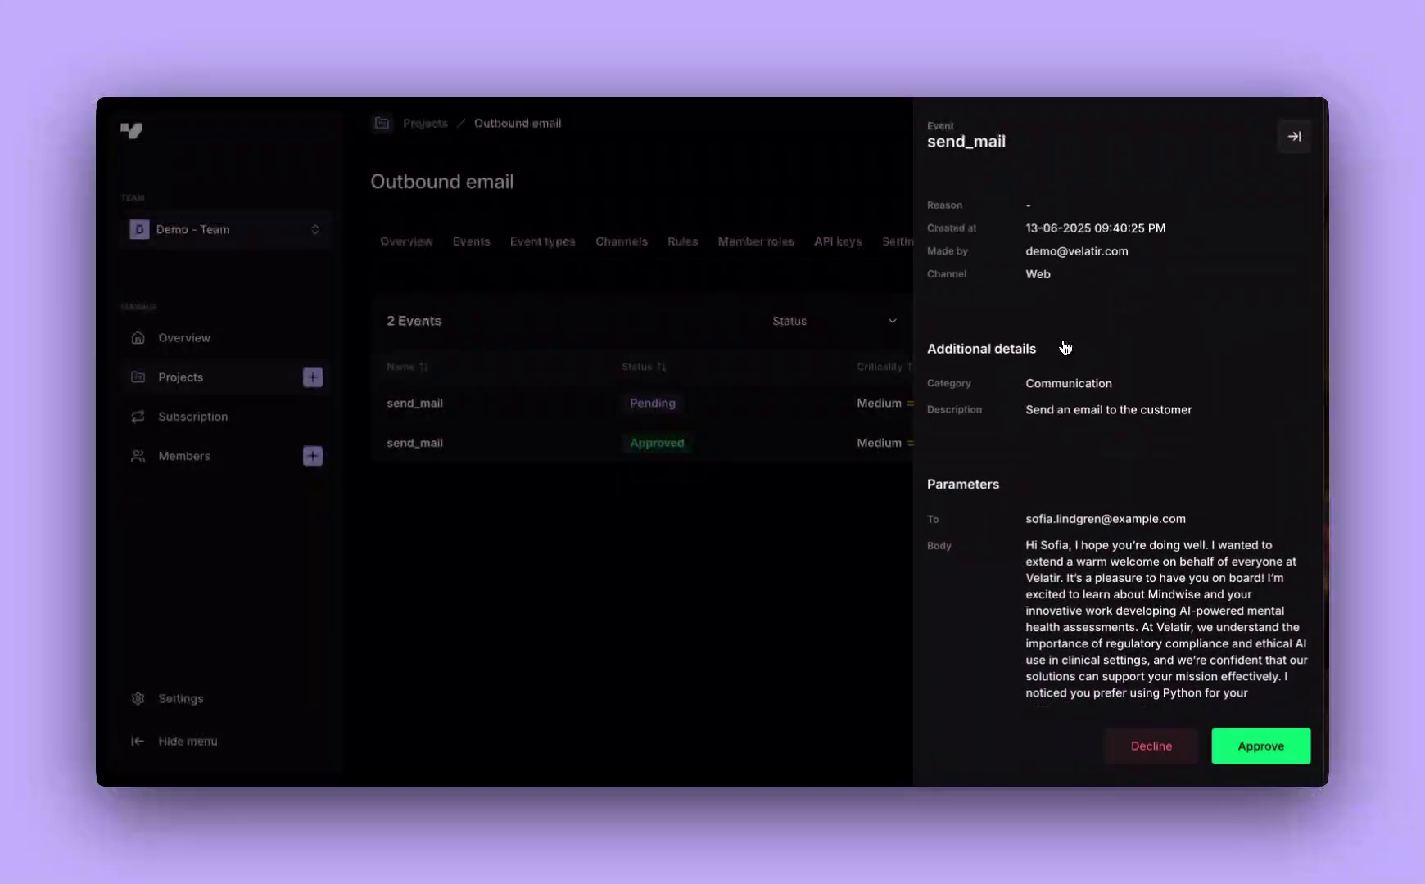
scroll(1064, 348, up, 2)
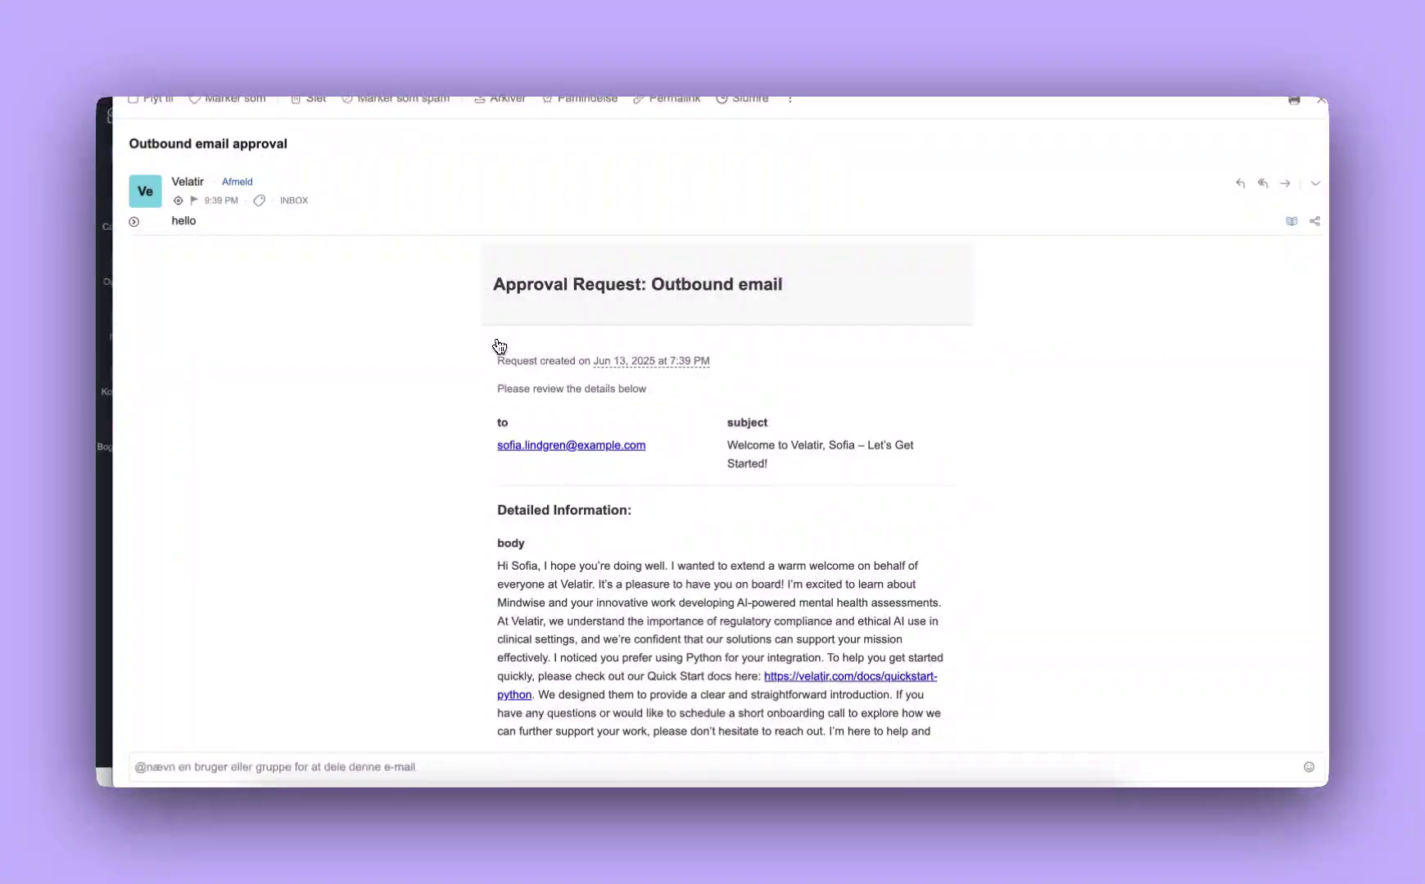
Scroll down the approval request email to reach its Approve button
scroll(500, 342, down, 5)
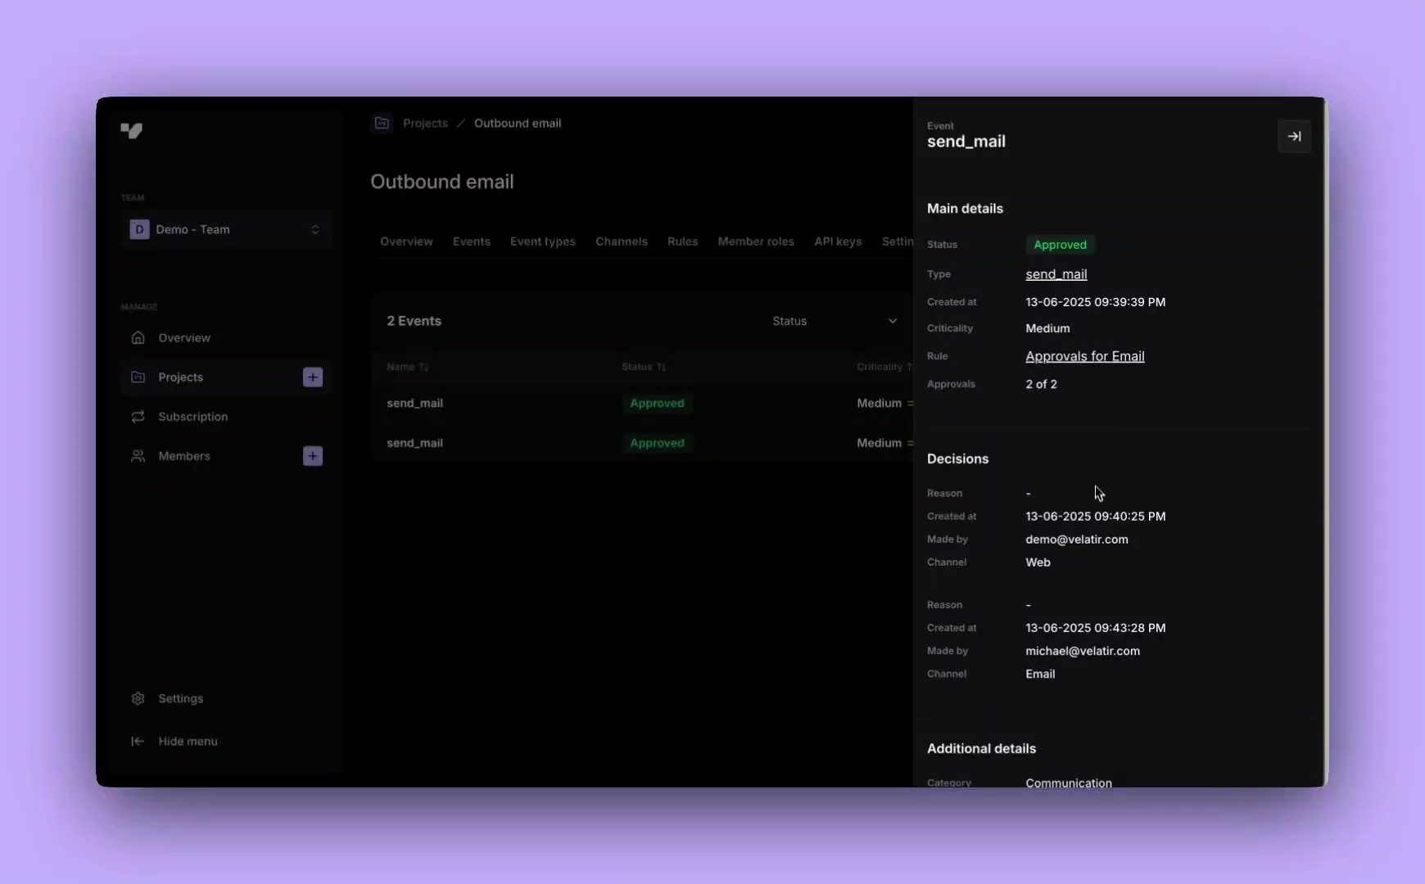
Close the event details and show the project's Event types page
scroll(1095, 496, down, 1)
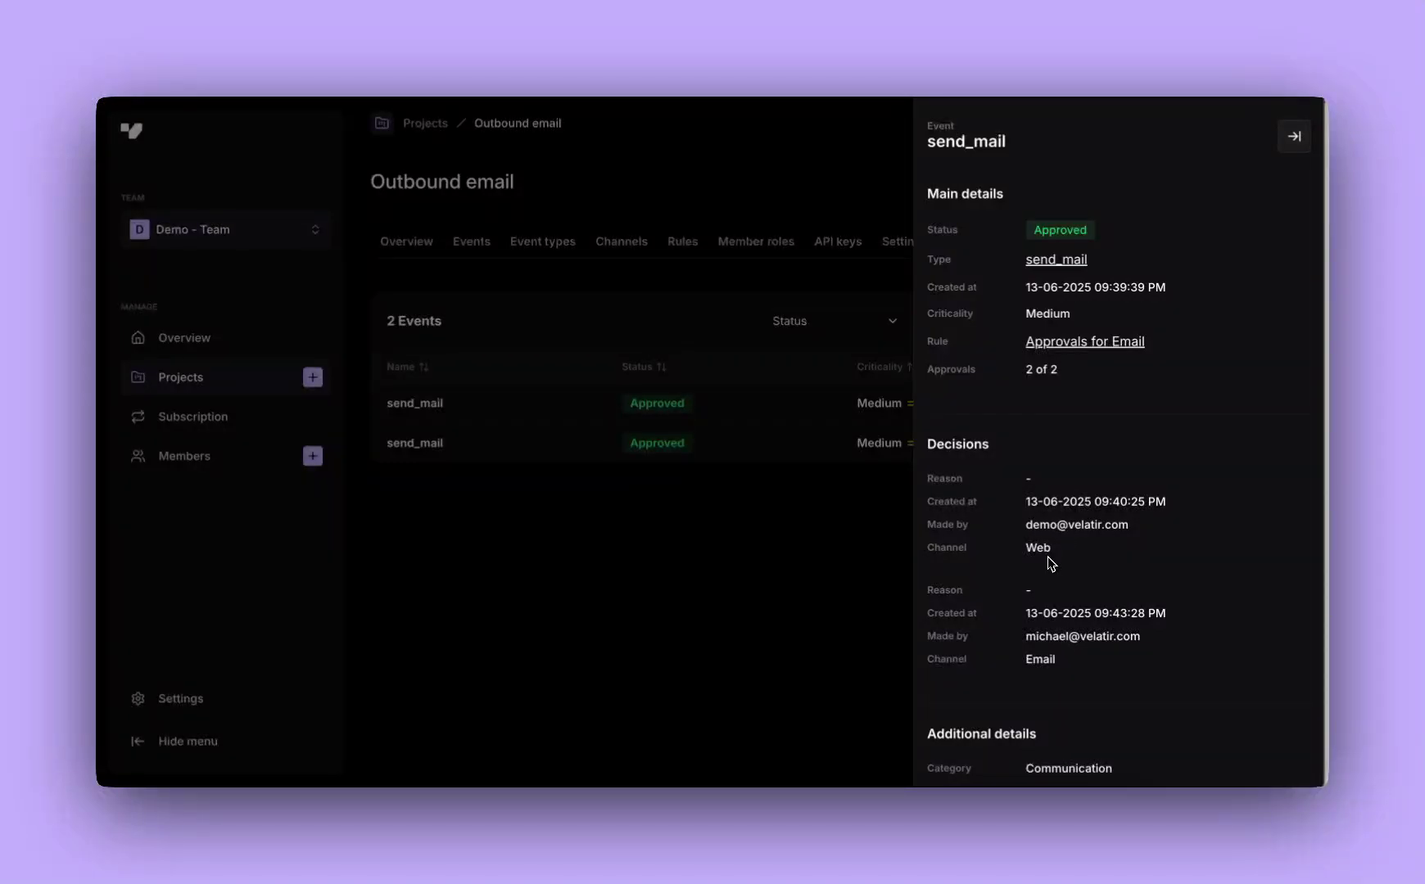
click(1294, 137)
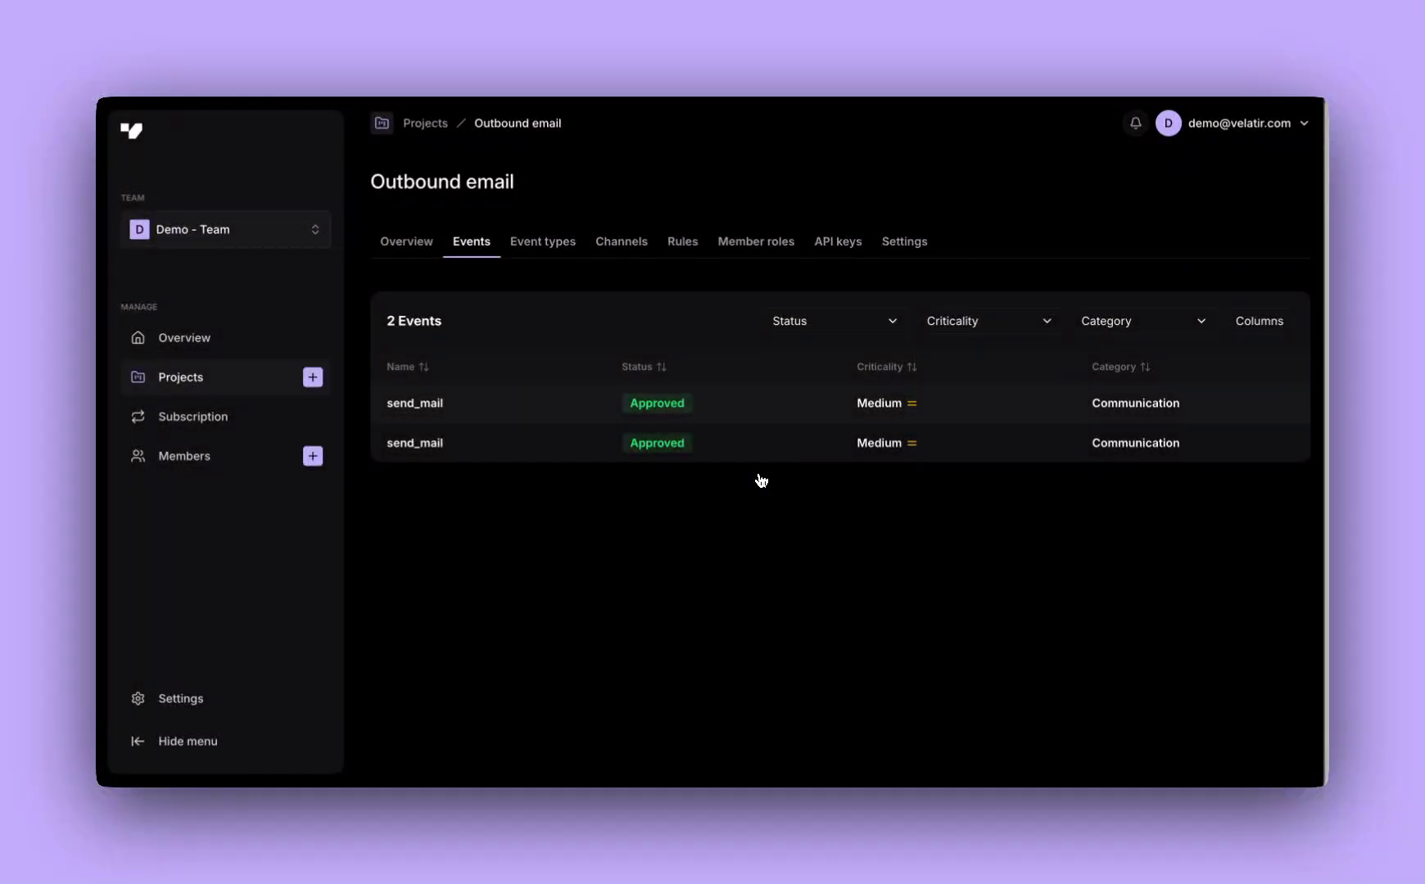
click(544, 254)
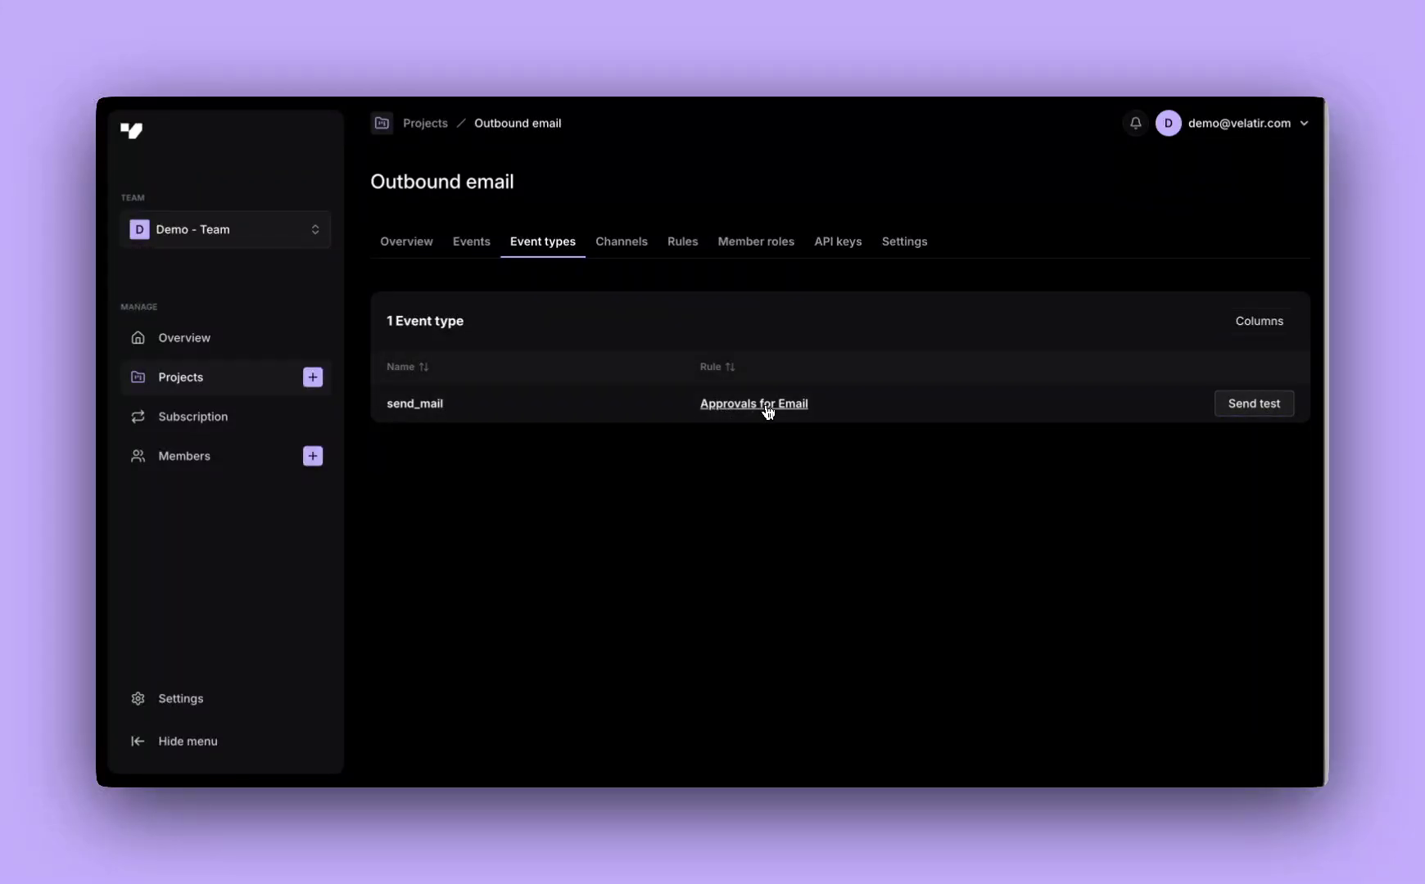
Send a test send_mail event and go to the Events list to find it
click(1262, 410)
click(1262, 411)
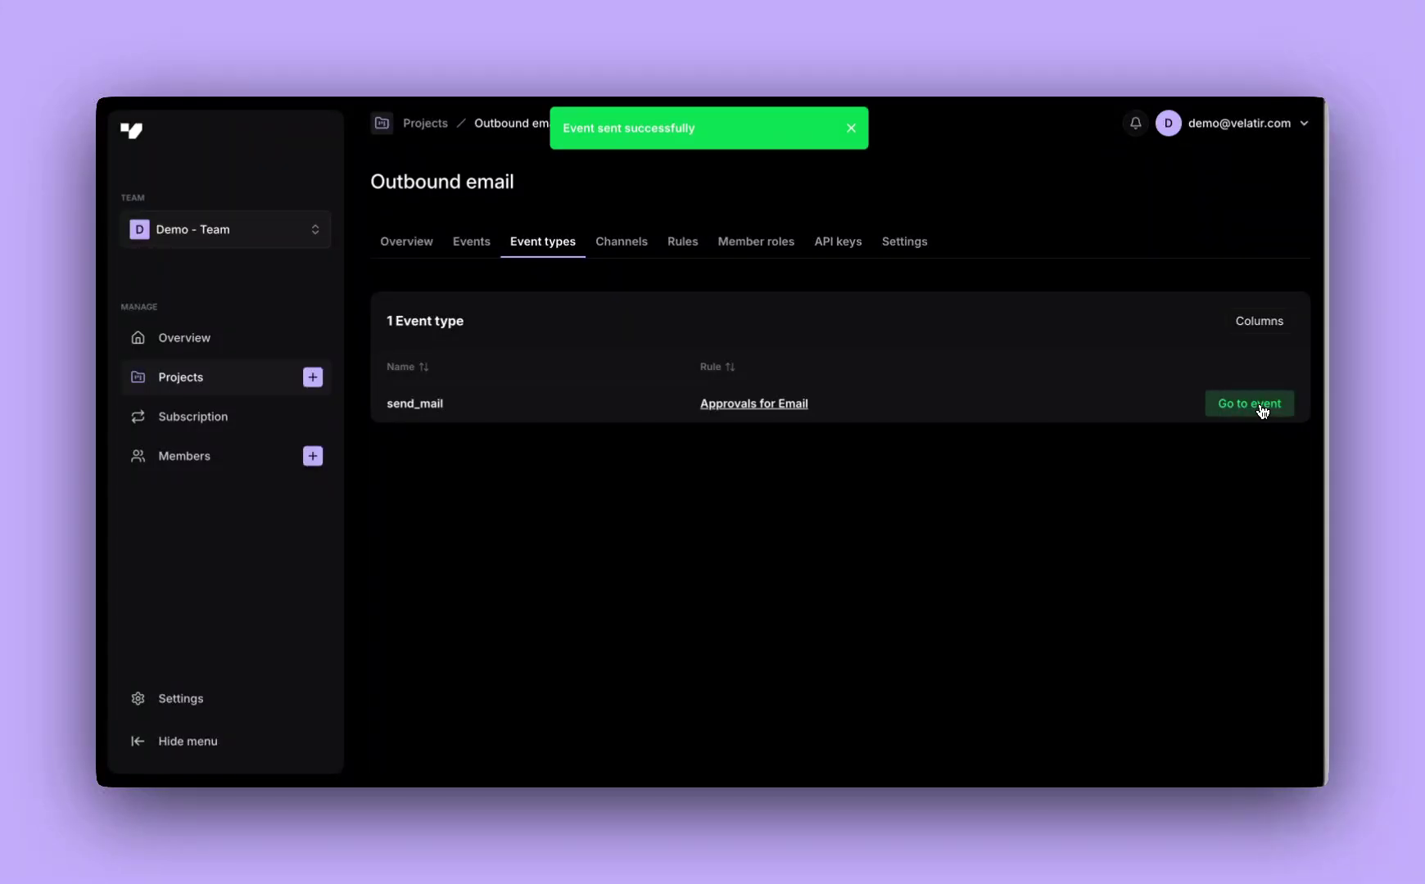
click(489, 248)
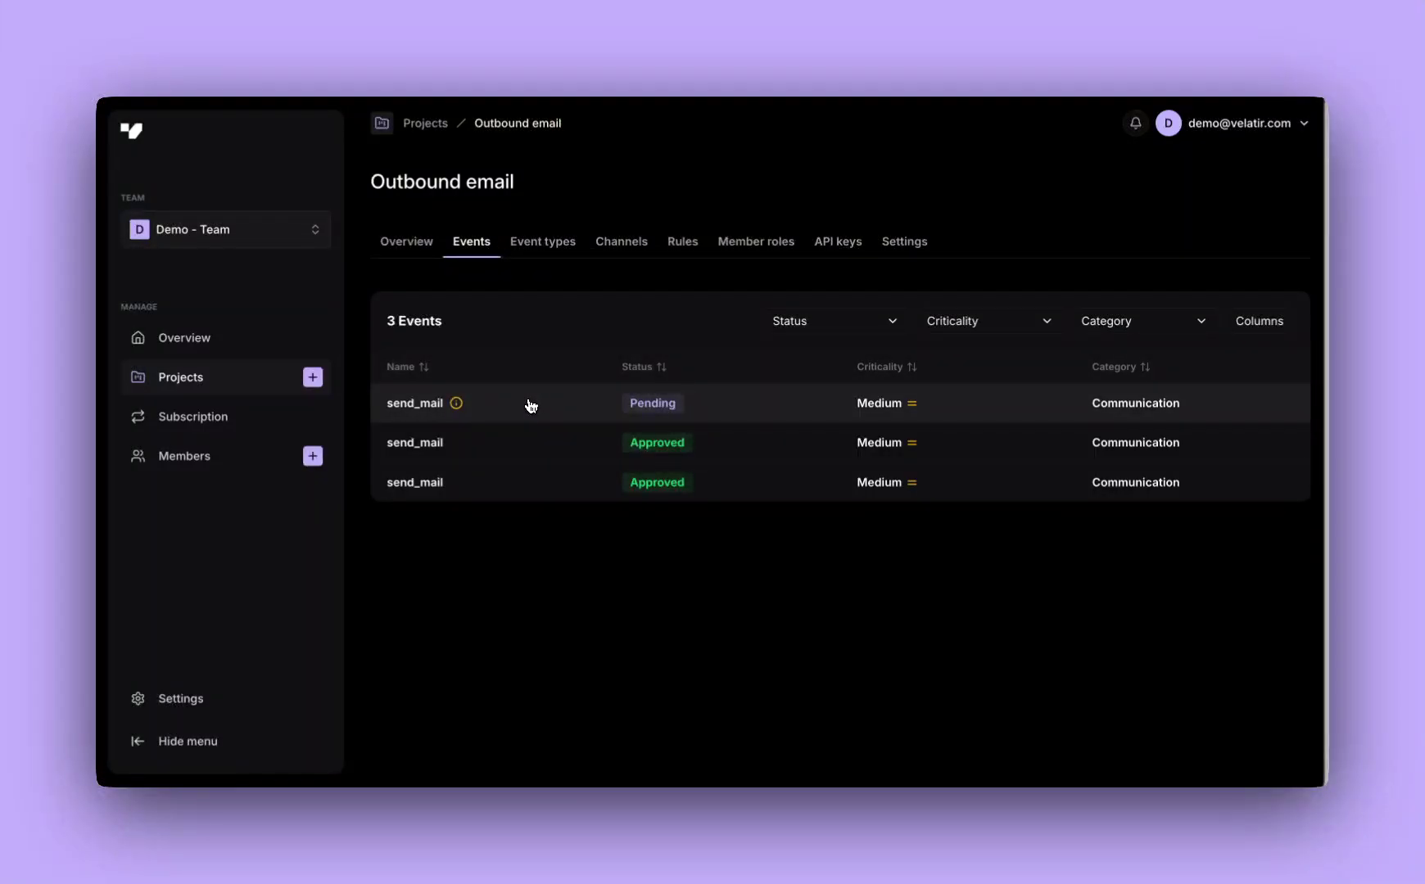
Decline the new pending send_mail test event without a comment and return to the list
click(530, 405)
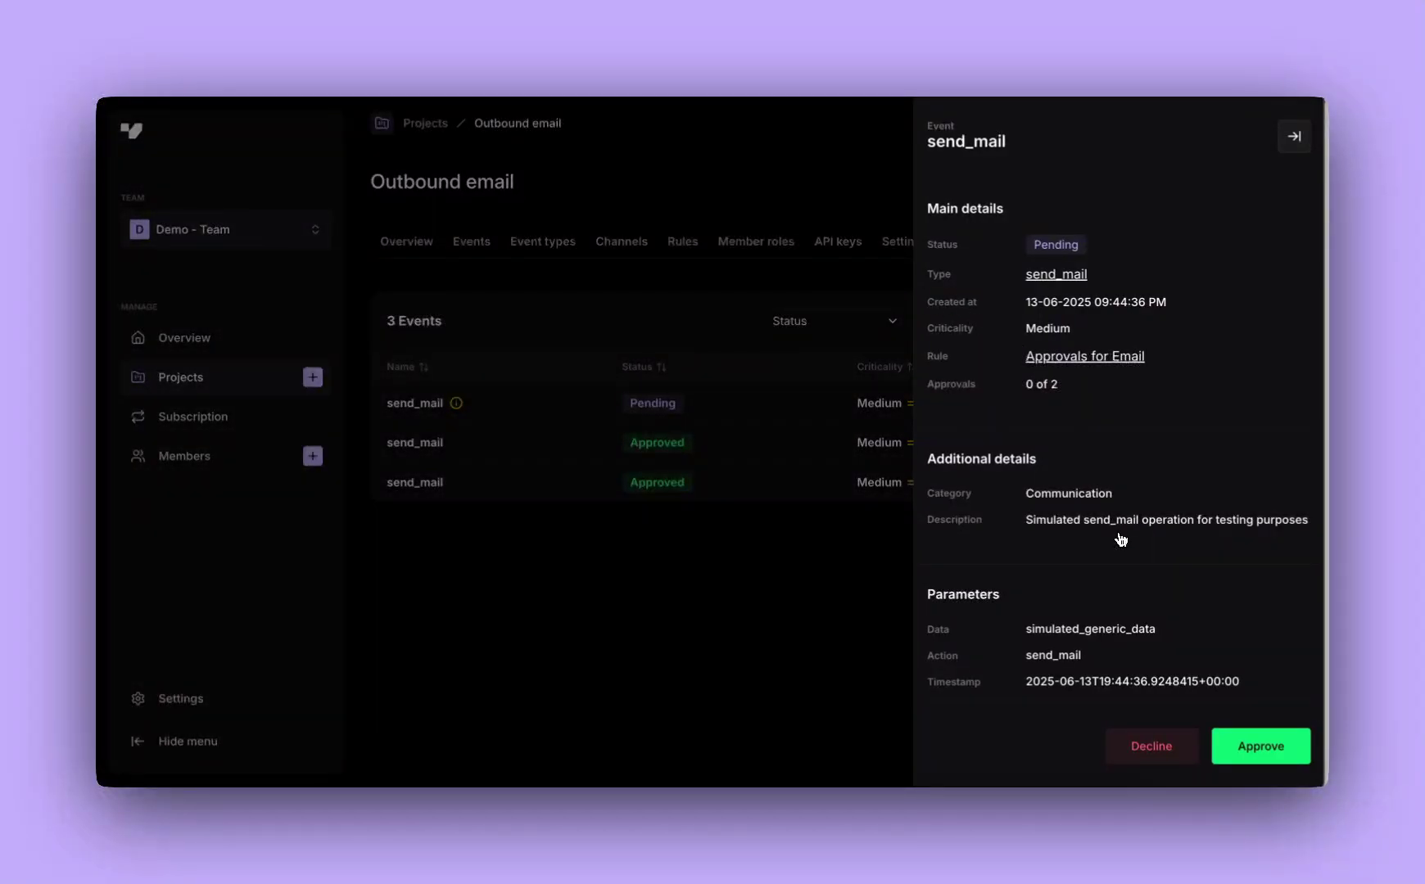
scroll(1120, 539, down, 1)
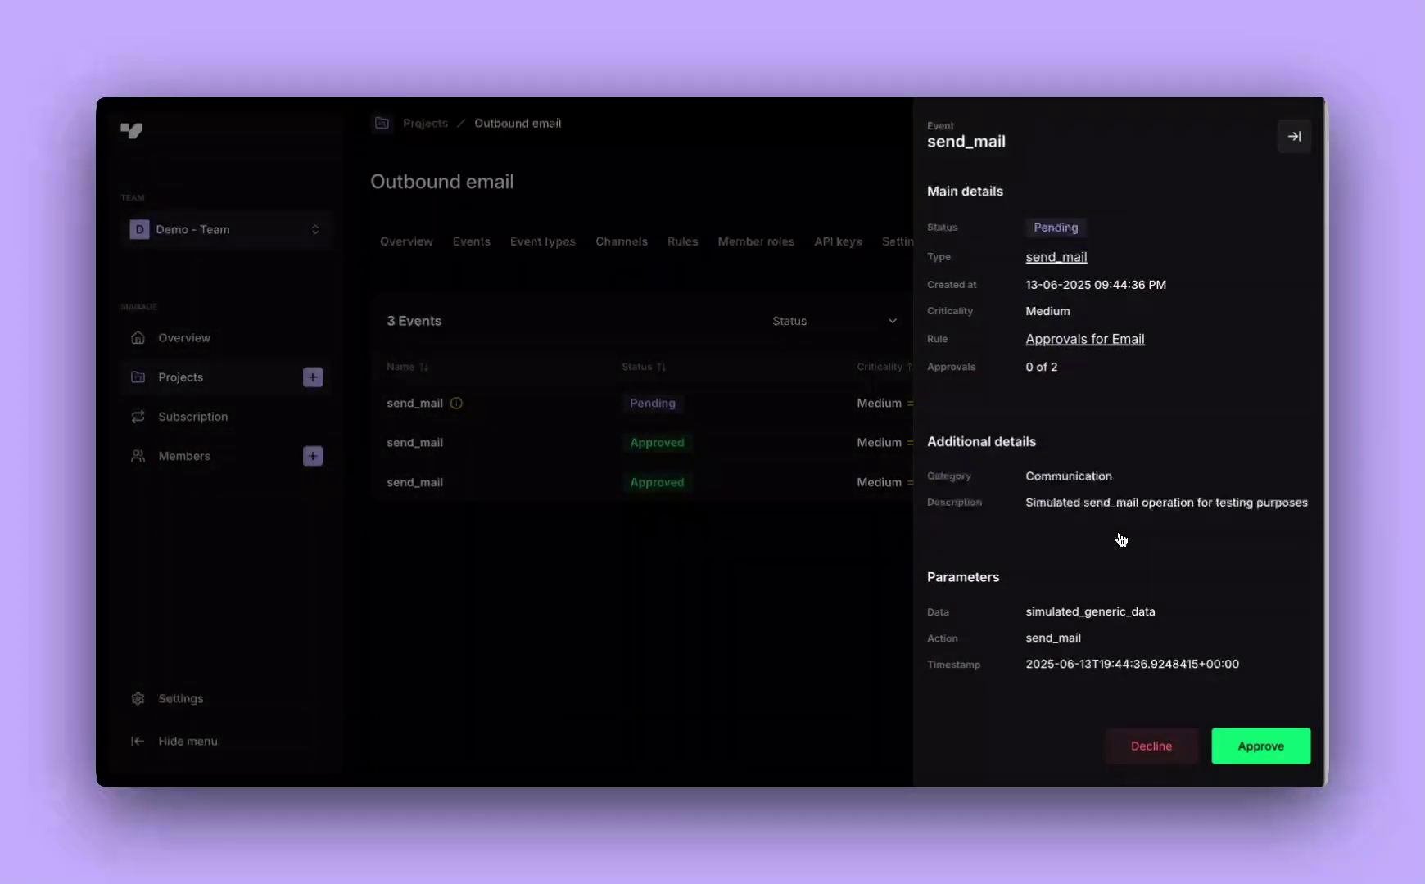
click(1158, 749)
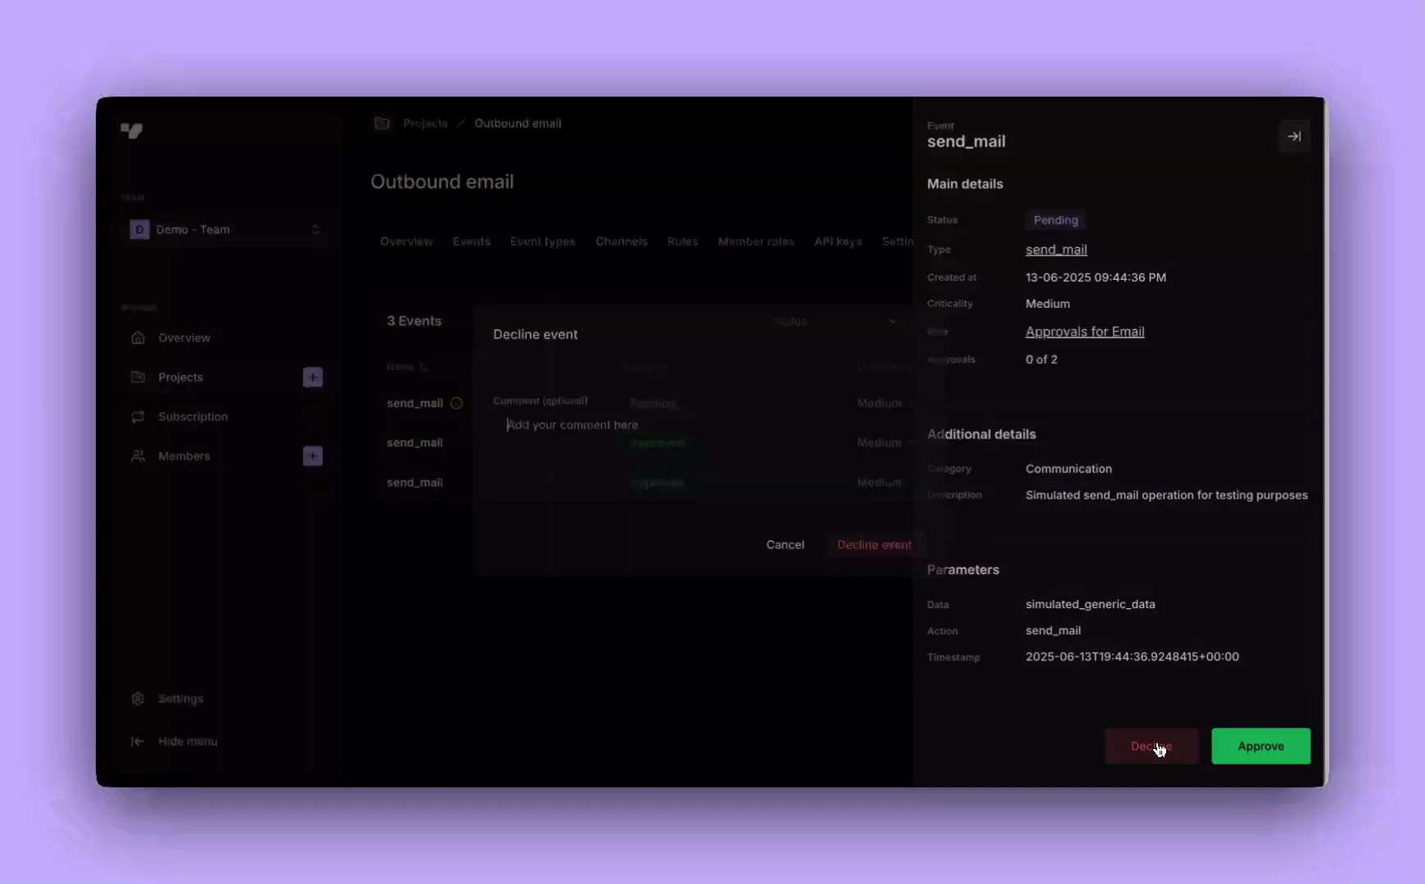
click(888, 557)
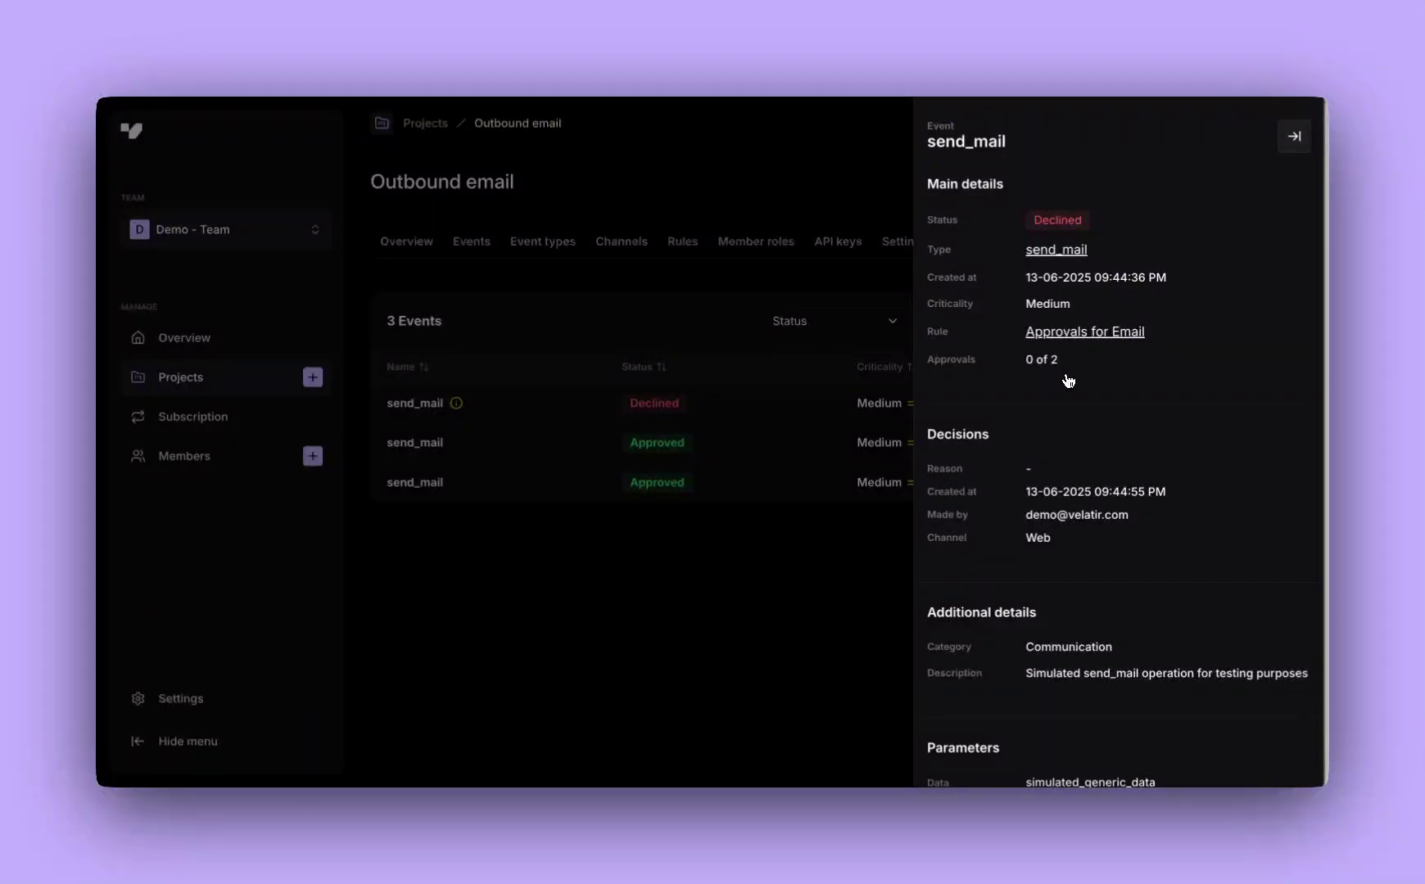
click(1296, 136)
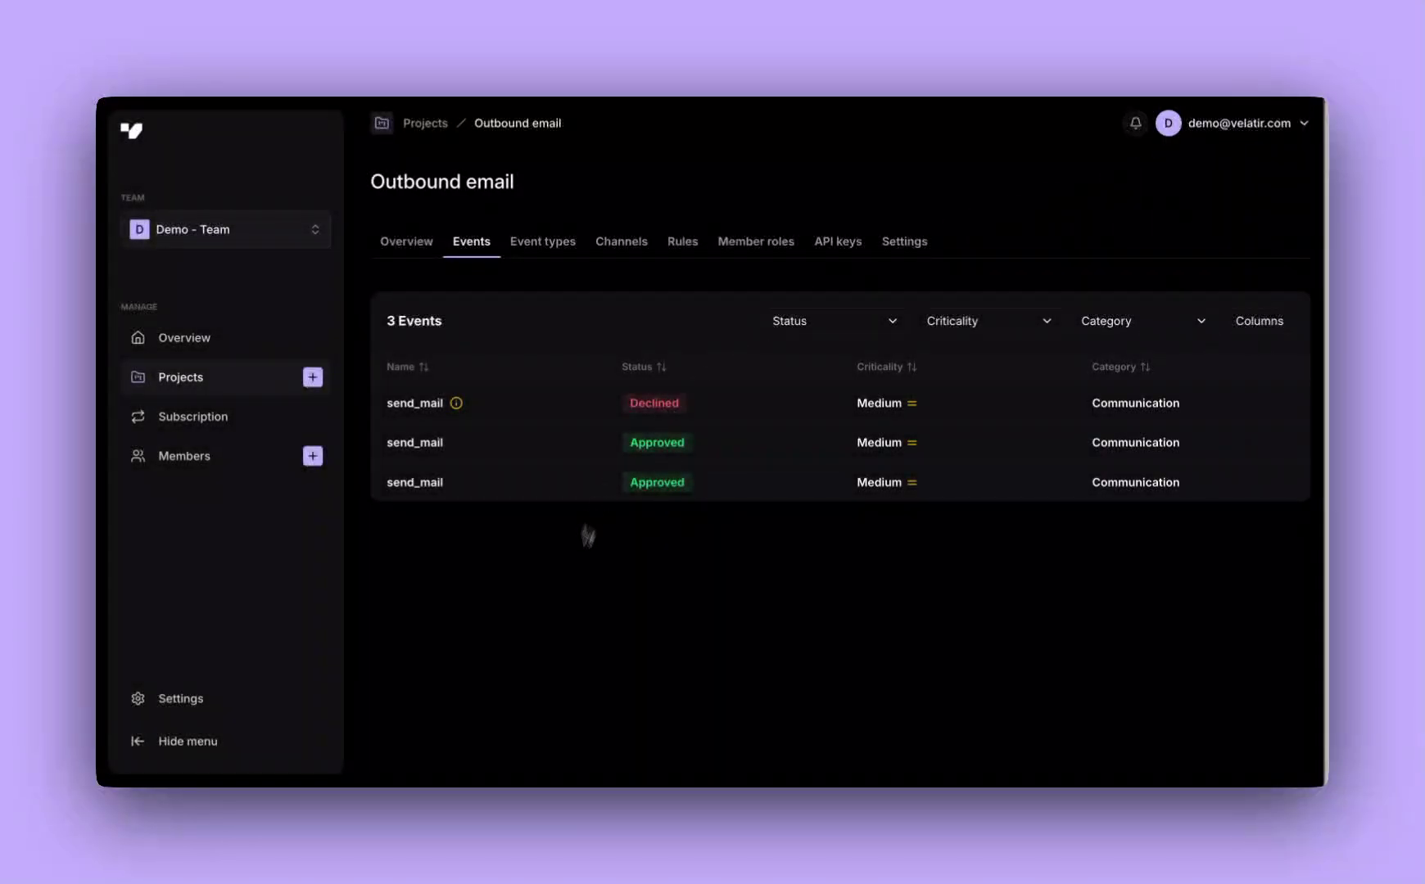